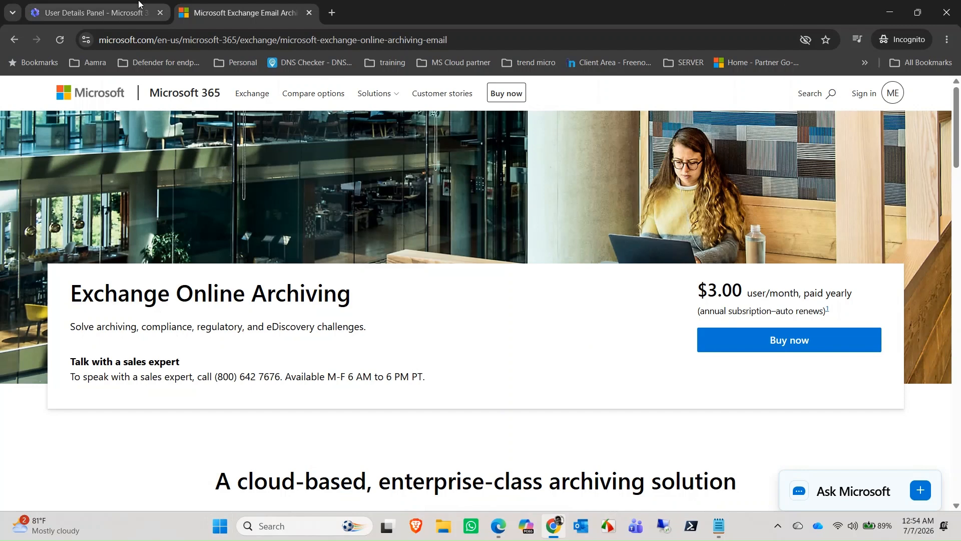
Step: Go back to the Azure credit user's details and show its Mail settings
left_click(138, 4)
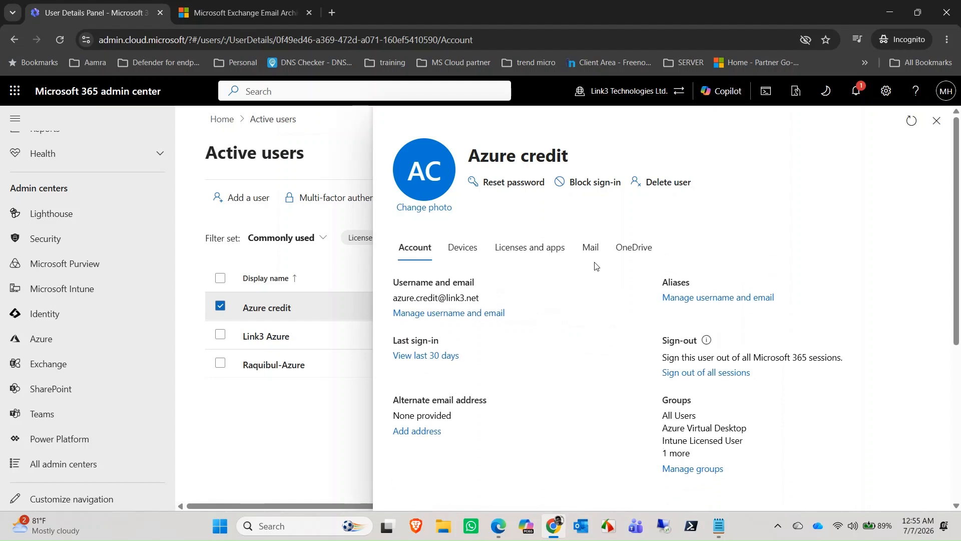
left_click(590, 248)
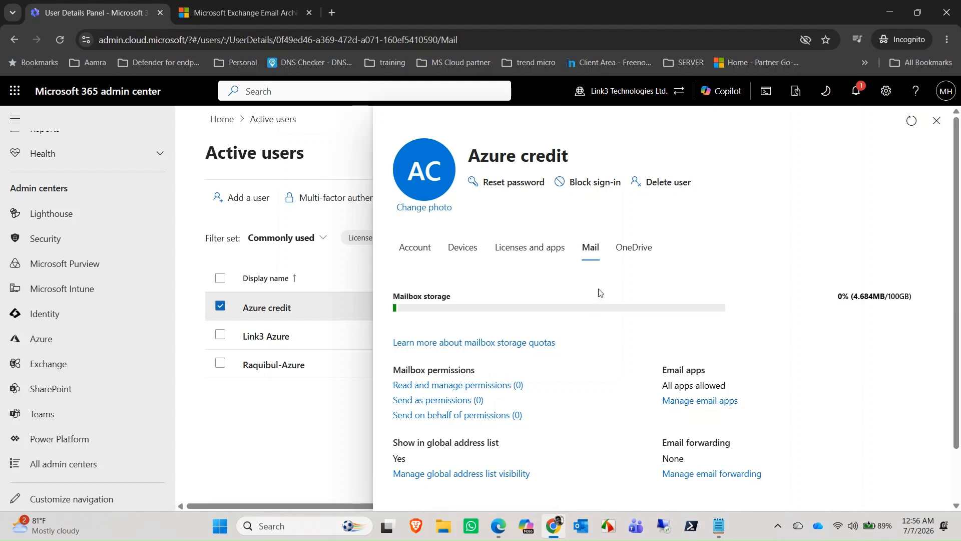
Step: Return to the Microsoft Exchange Email Archiving product page tab
left_click(294, 7)
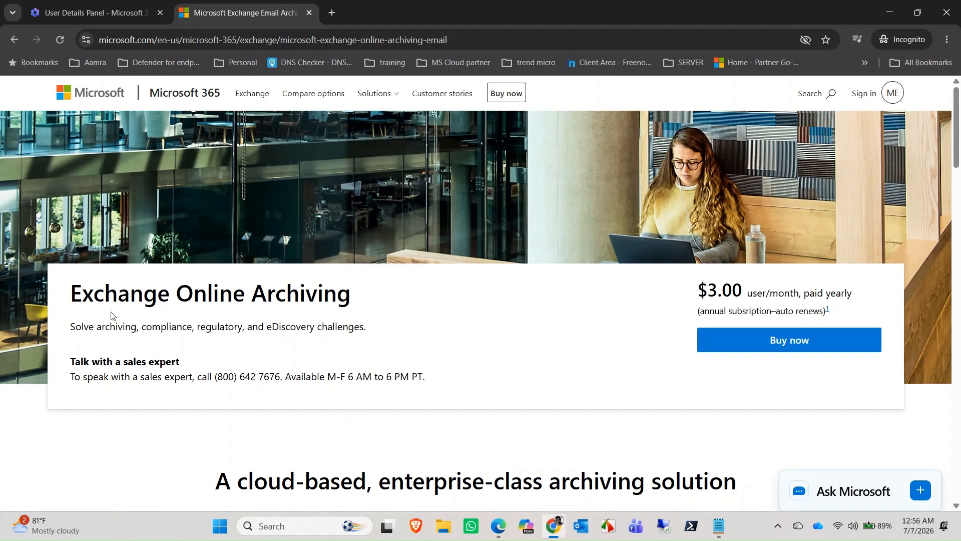
Step: Review the Azure credit user's licenses and apps, then show its Mail settings again
left_click(55, 5)
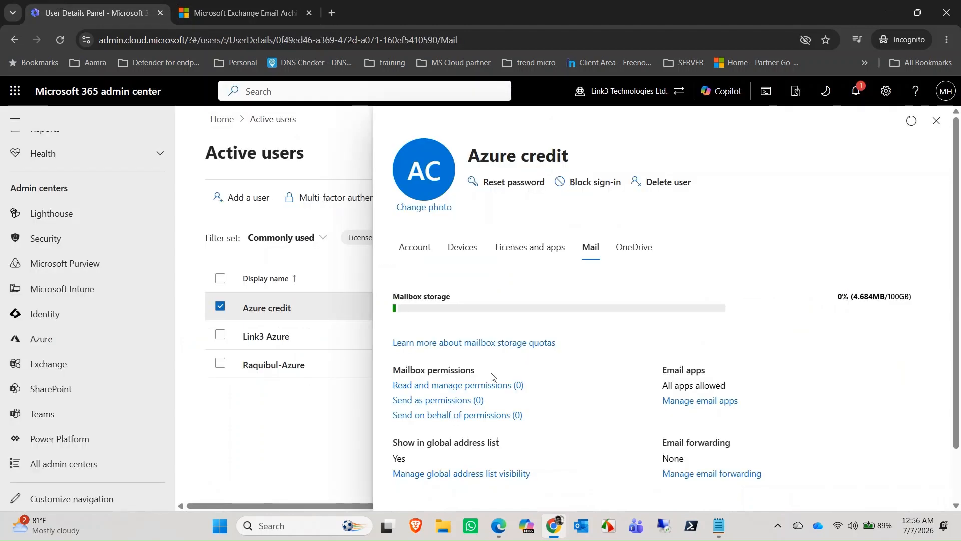
left_click(529, 247)
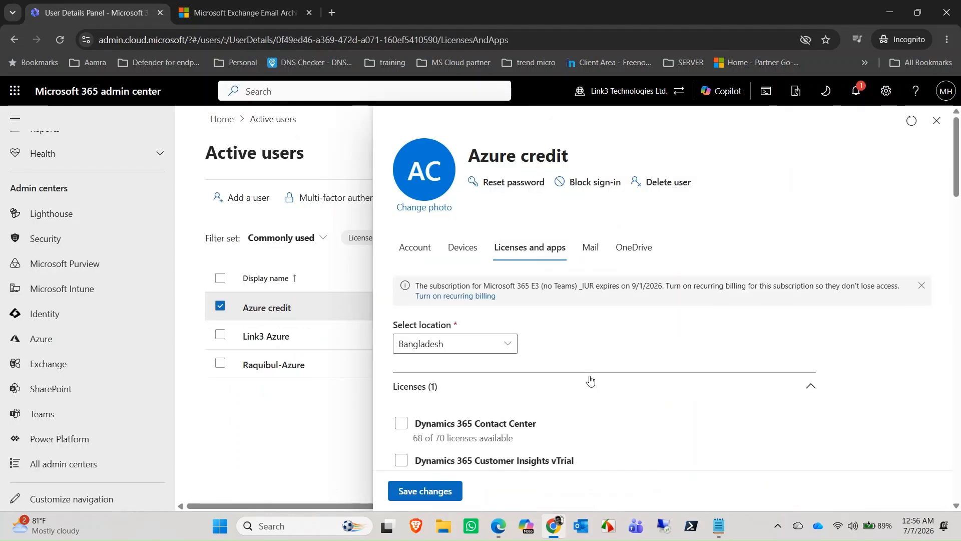
scroll(590, 385, "down", 3)
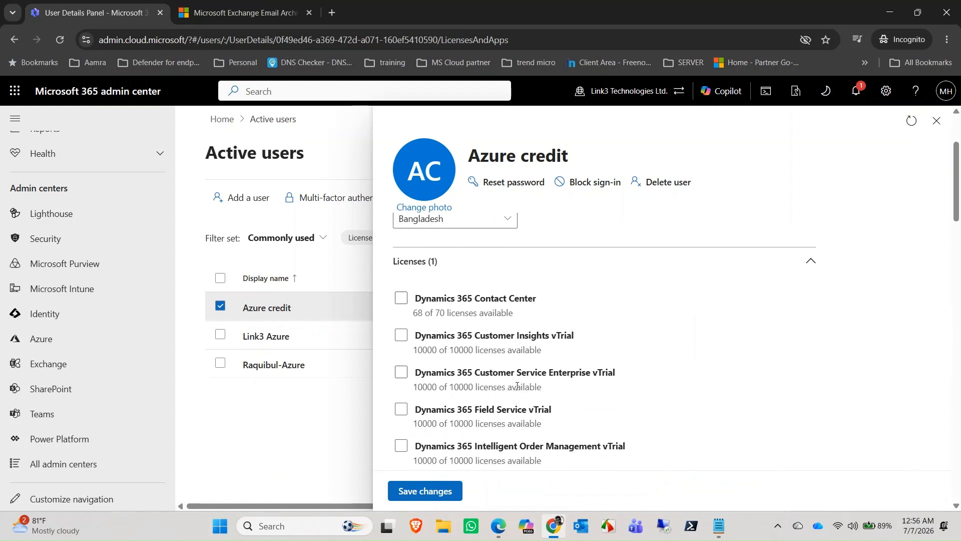
scroll(567, 361, "up", 3)
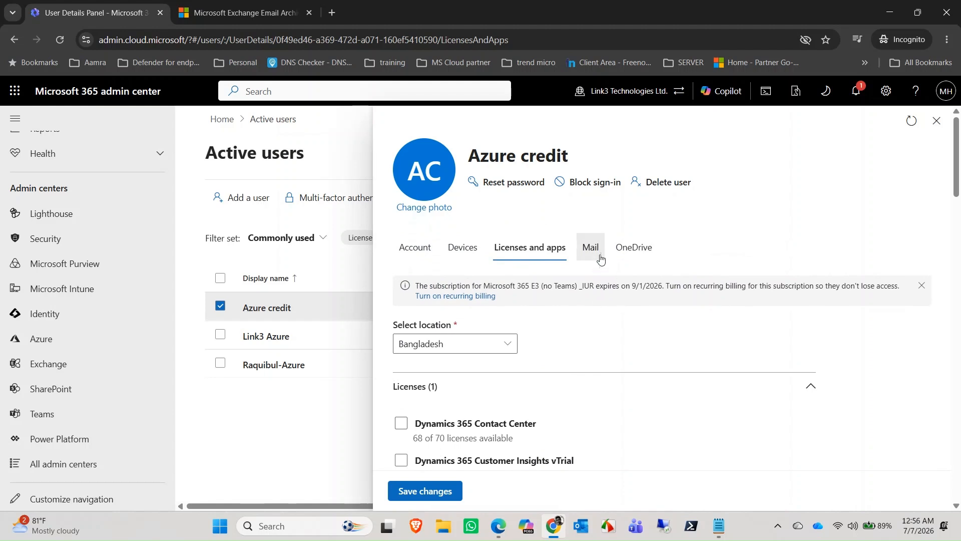
left_click(600, 257)
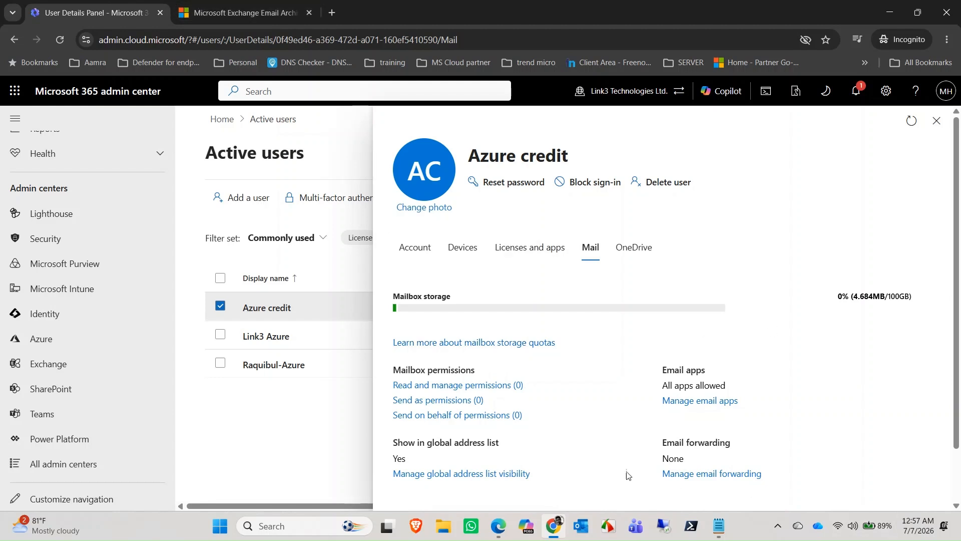
left_click(722, 522)
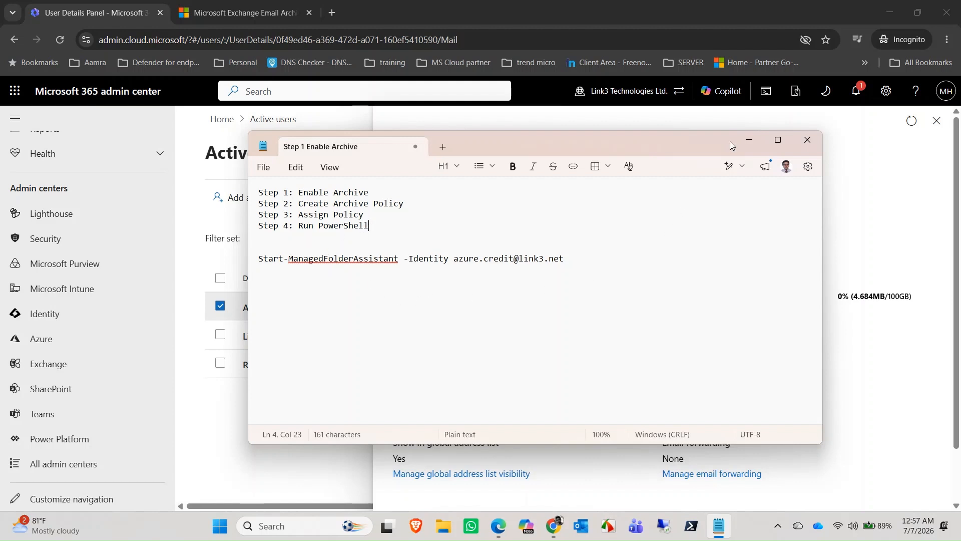
left_click(746, 140)
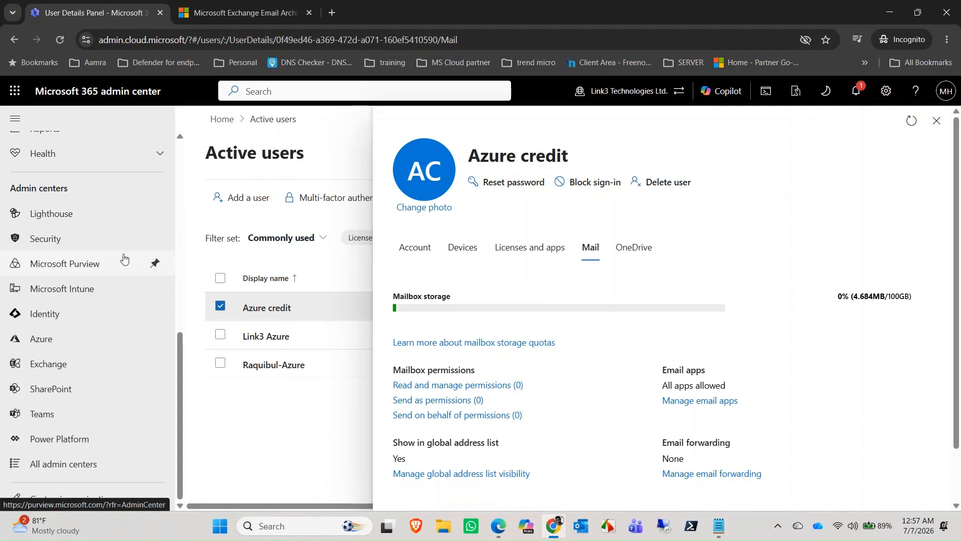
Step: Open the Exchange admin center from Admin centers and list Recipients > Mailboxes
scroll(155, 369, "up", 10)
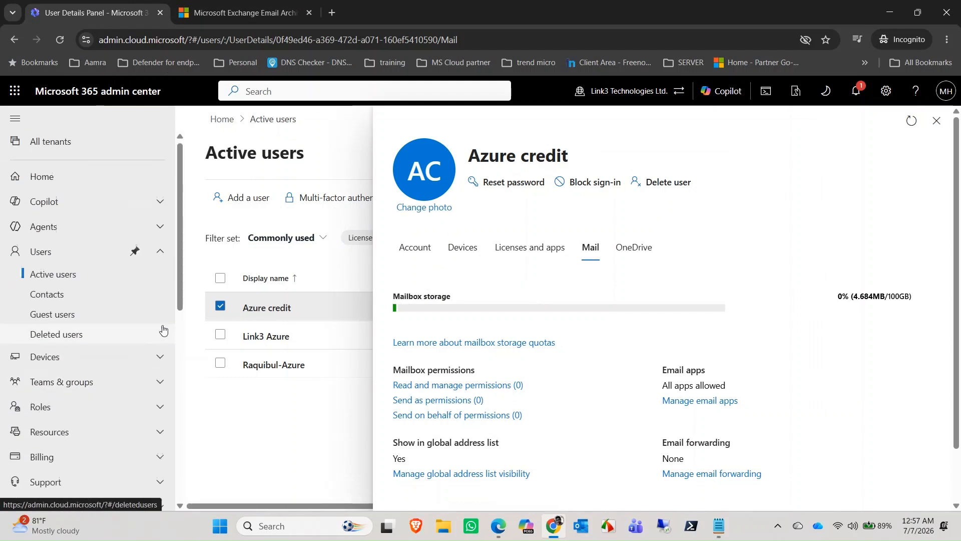
scroll(155, 307, "down", 6)
scroll(155, 307, "down", 2)
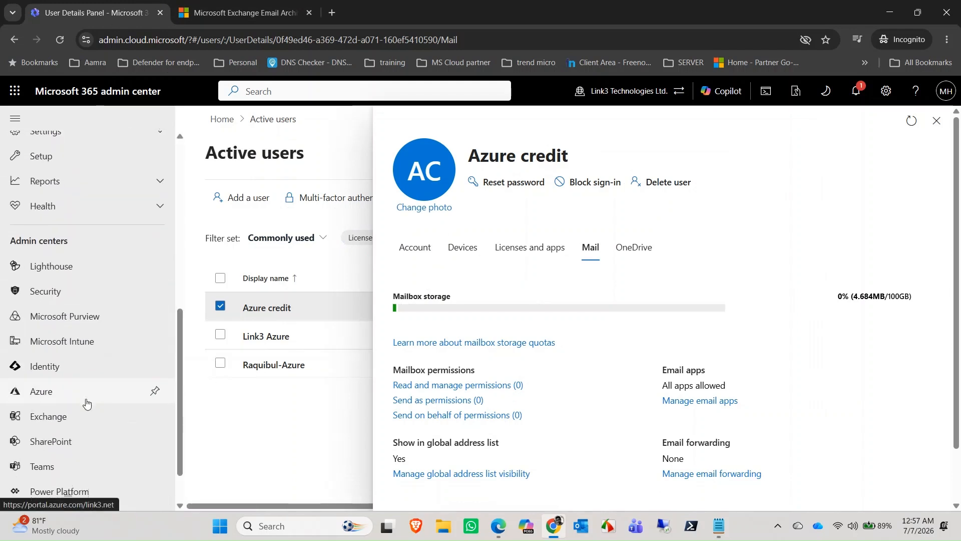
scroll(86, 404, "down", 2)
left_click(49, 366)
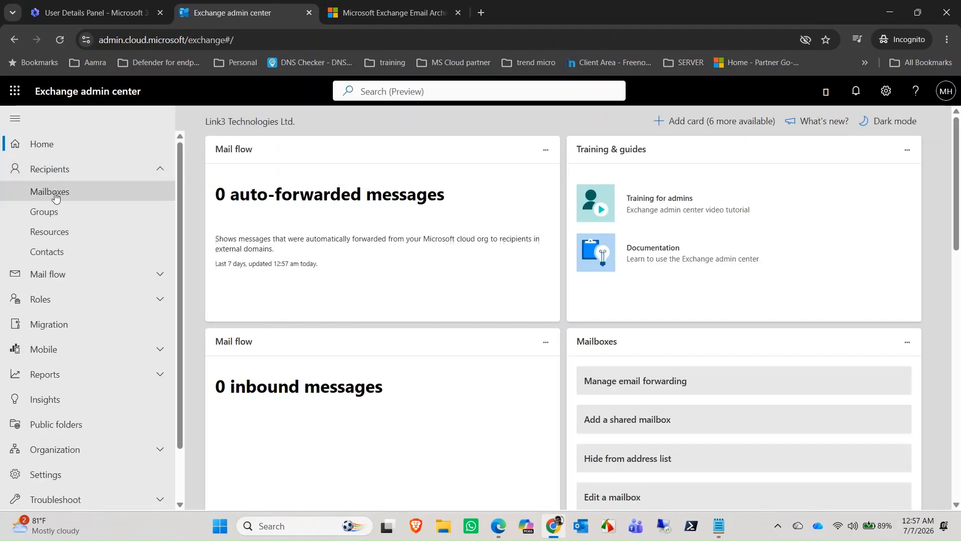
left_click(55, 195)
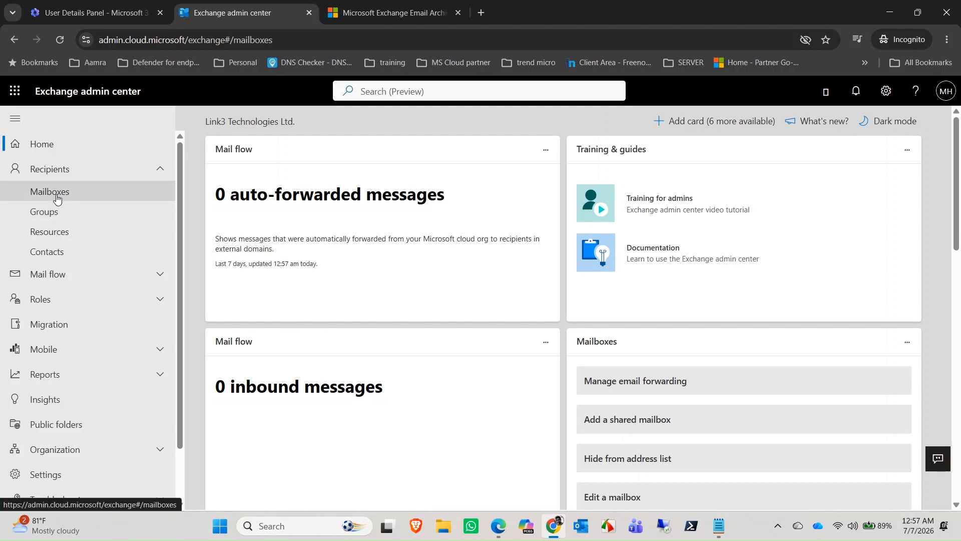
Step: Search mailboxes for 'azure' and open Azure credit's Others > Manage mailbox archive pane
left_click(847, 268)
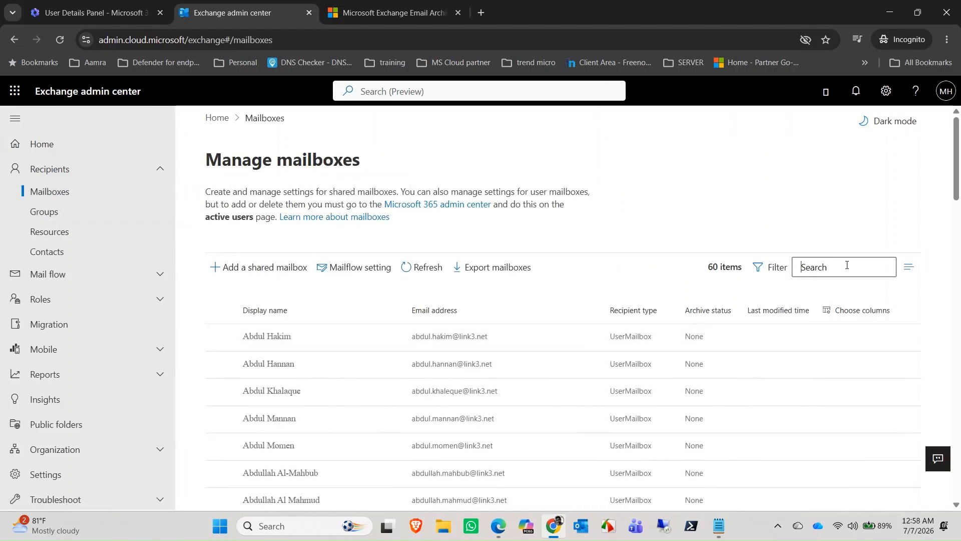
type("azure")
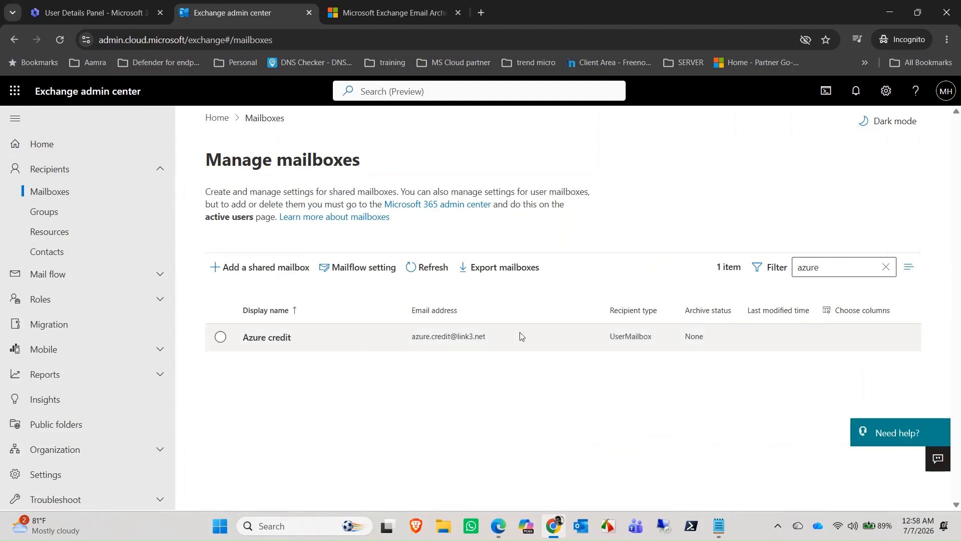
left_click(285, 338)
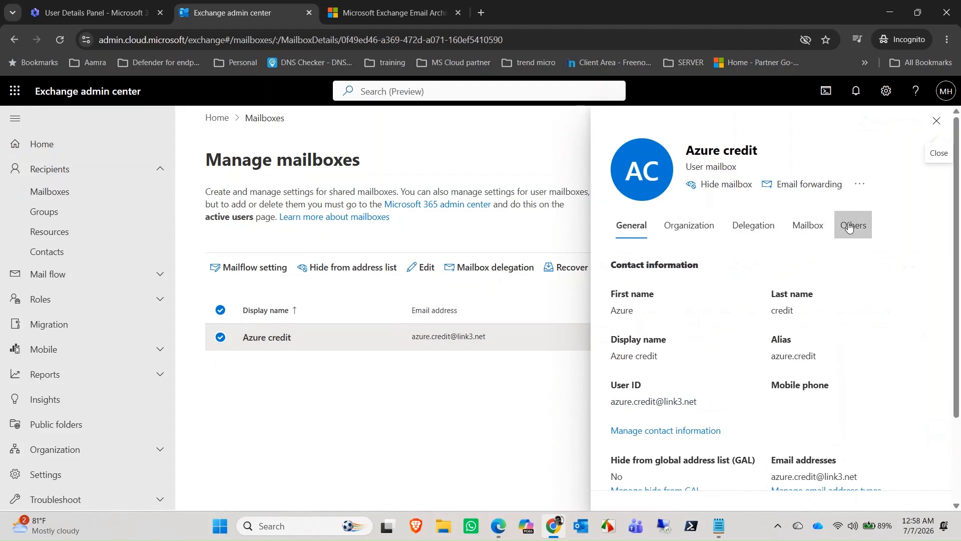
left_click(862, 227)
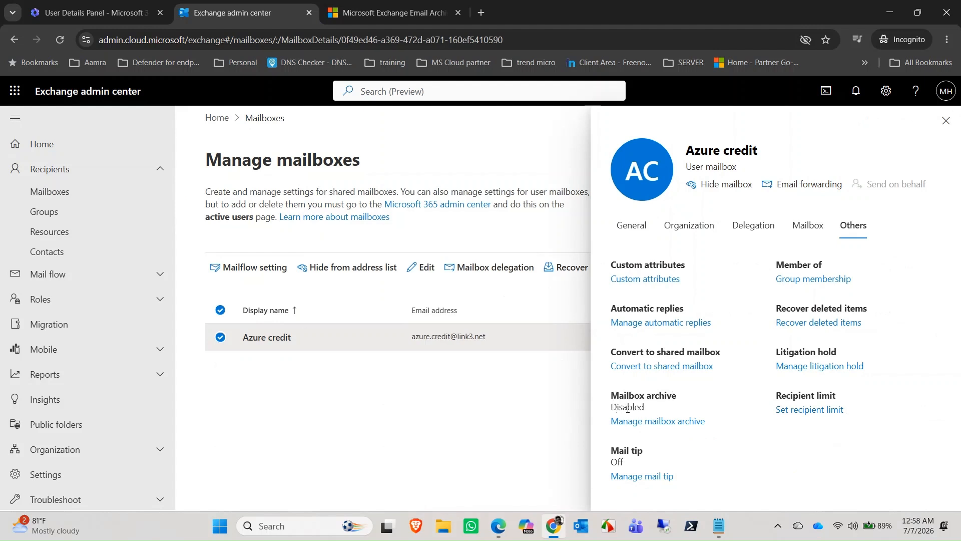
left_click(650, 421)
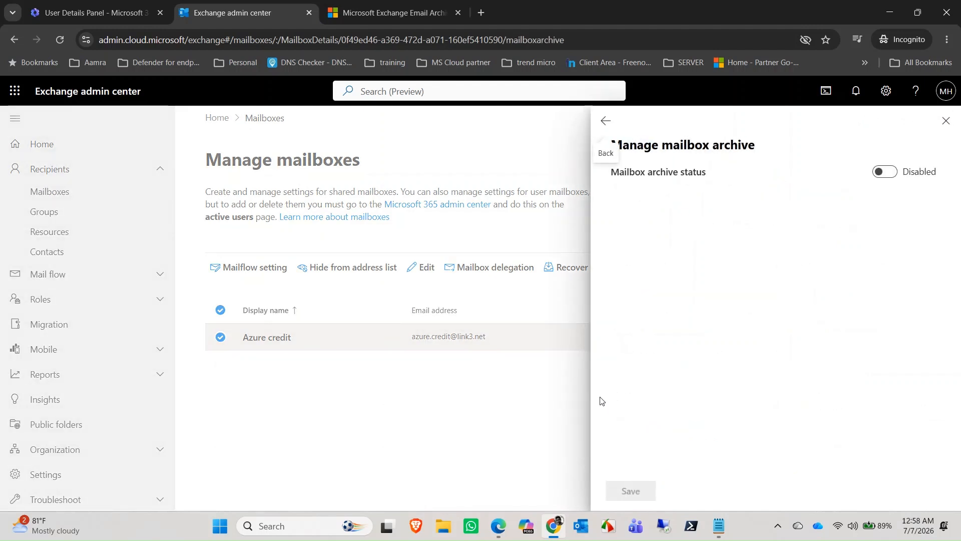
Step: Enable and save the Azure credit mailbox archive, then reopen its mailbox details
left_click(883, 176)
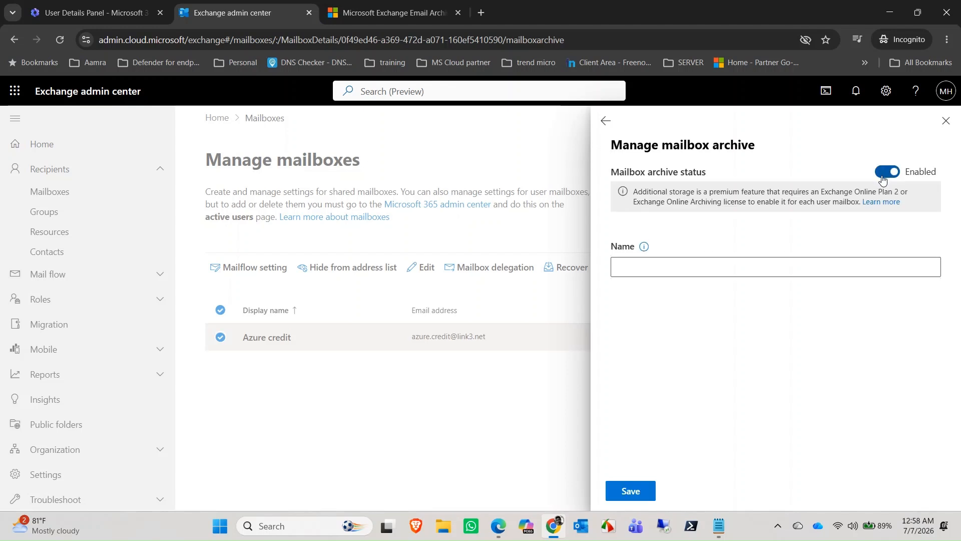
left_click(632, 491)
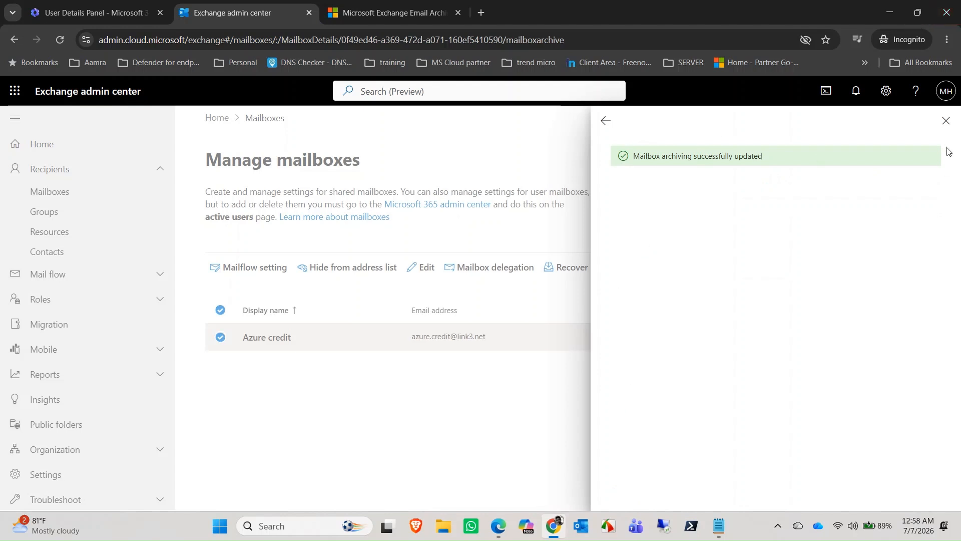
left_click(946, 121)
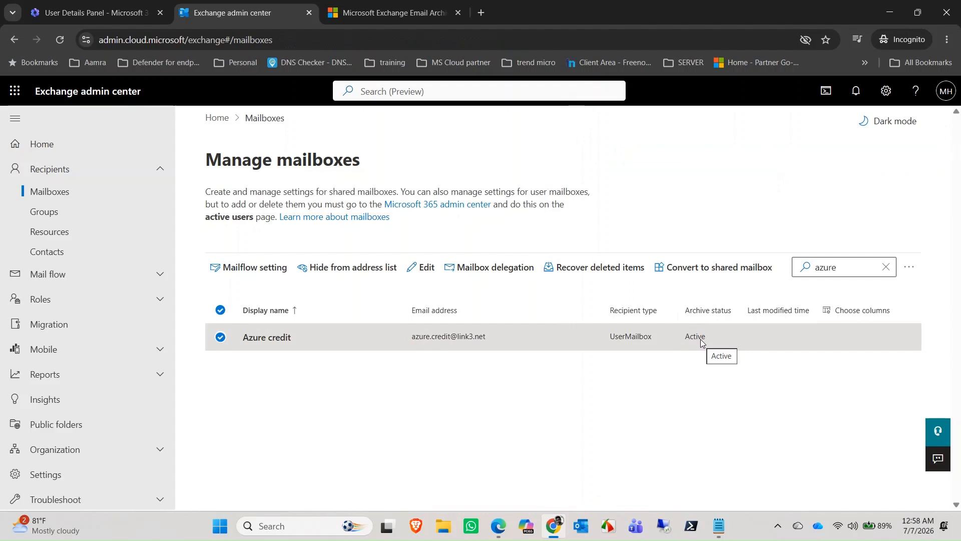
left_click(302, 335)
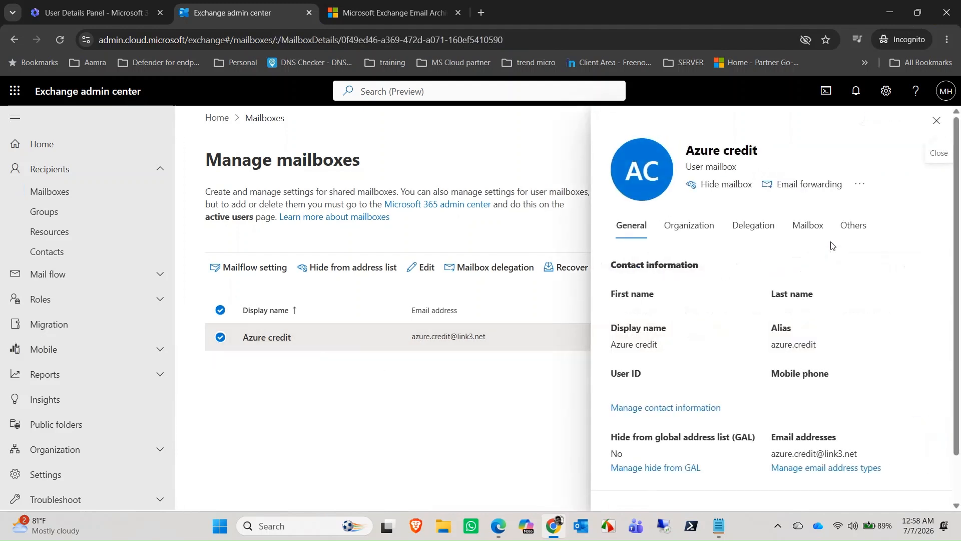
Step: Confirm the 100 GB 'In-Place Archive -Azure credit' is Enabled, then bring up the Notepad notes
left_click(849, 234)
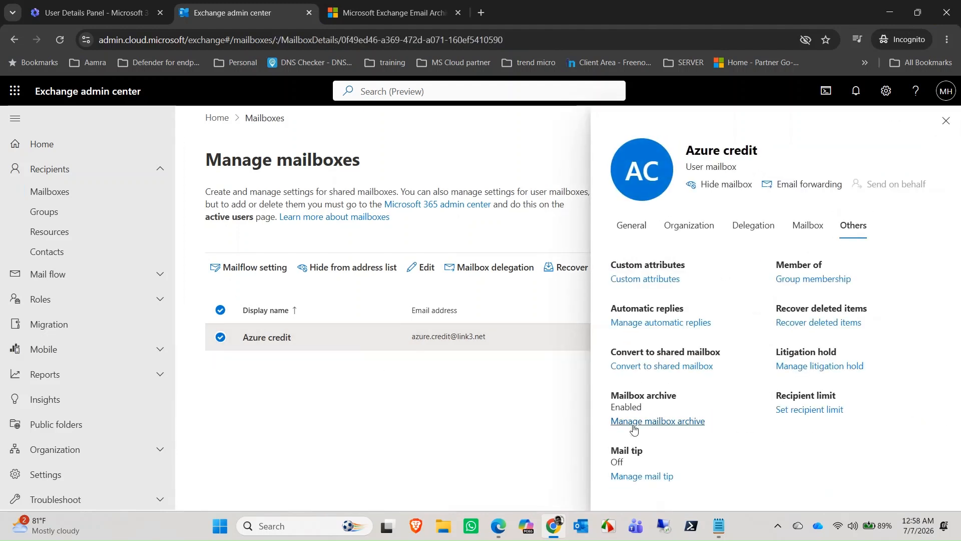
left_click(633, 424)
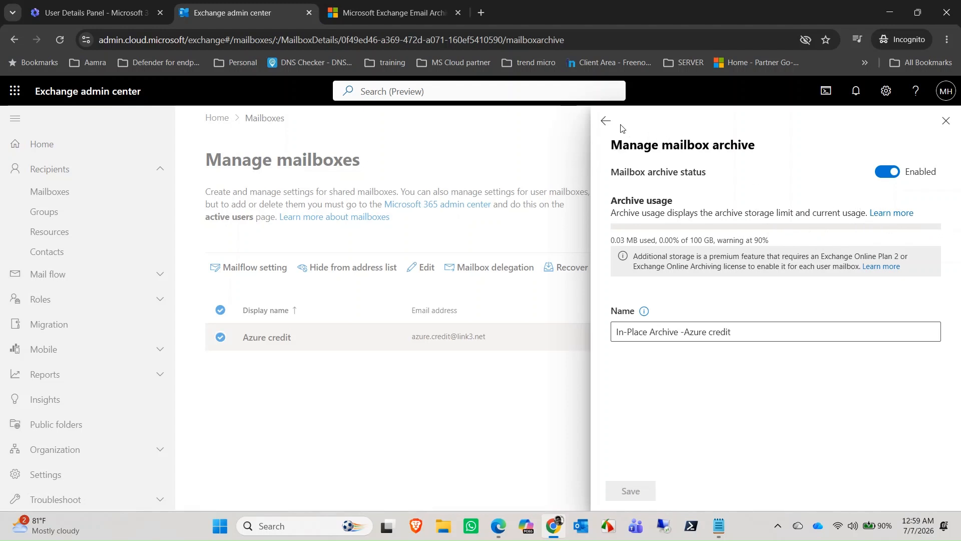
left_click(606, 121)
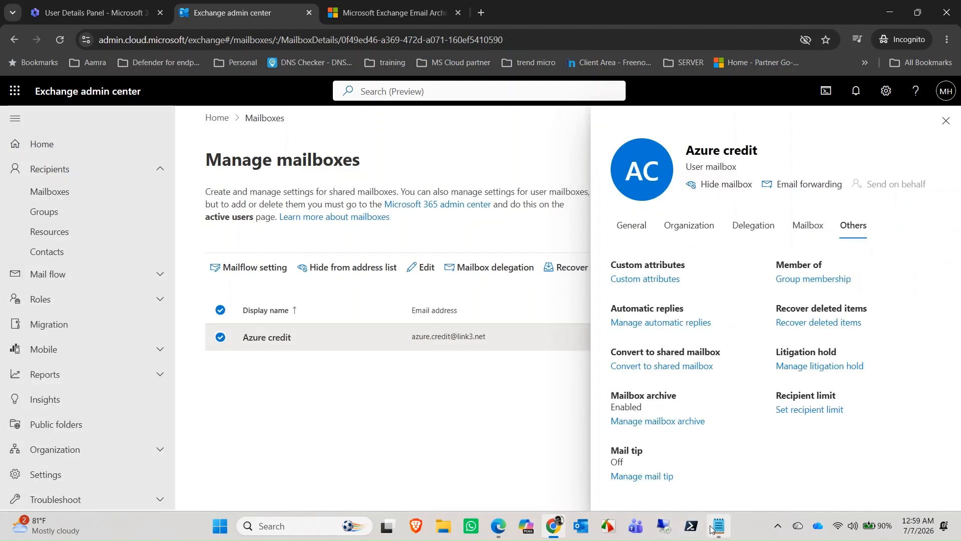
left_click(719, 525)
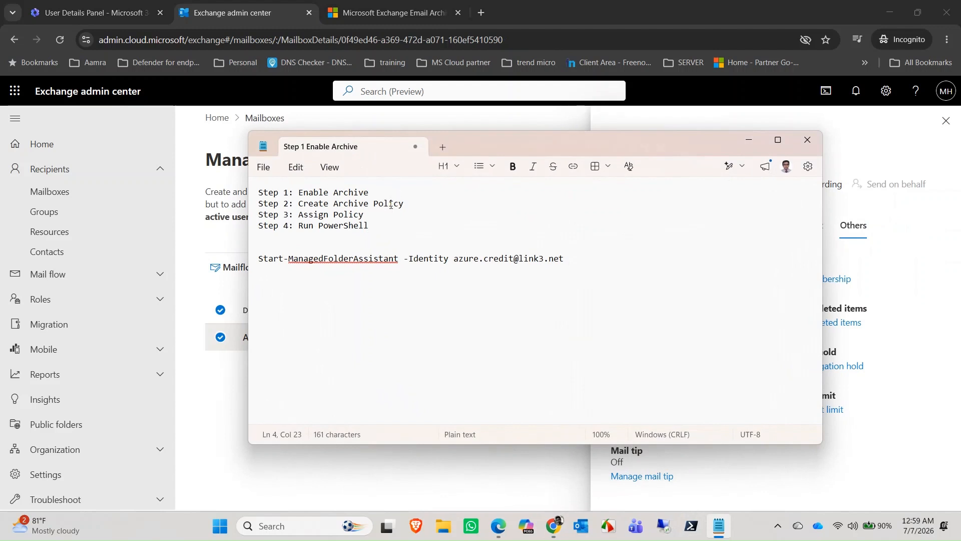
Step: Reopen the Notepad checklist via Start search 'no', minimize it, and return to the admin center
left_click(806, 141)
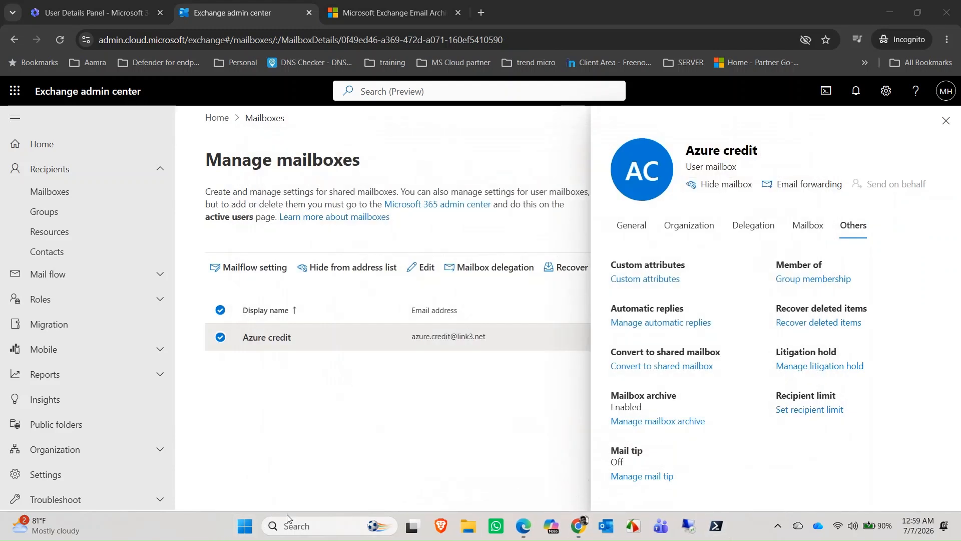
left_click(254, 528)
type("n")
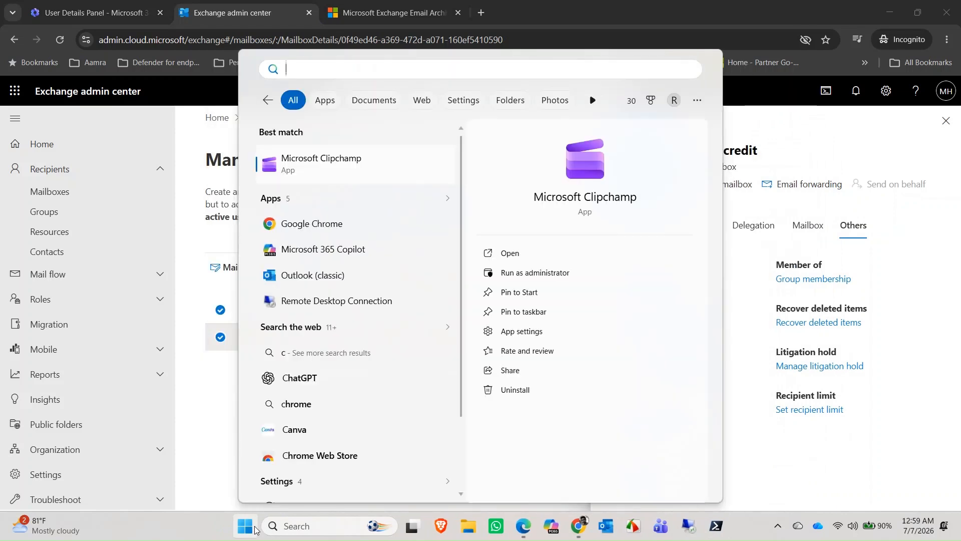
key("BackSpace")
type("no")
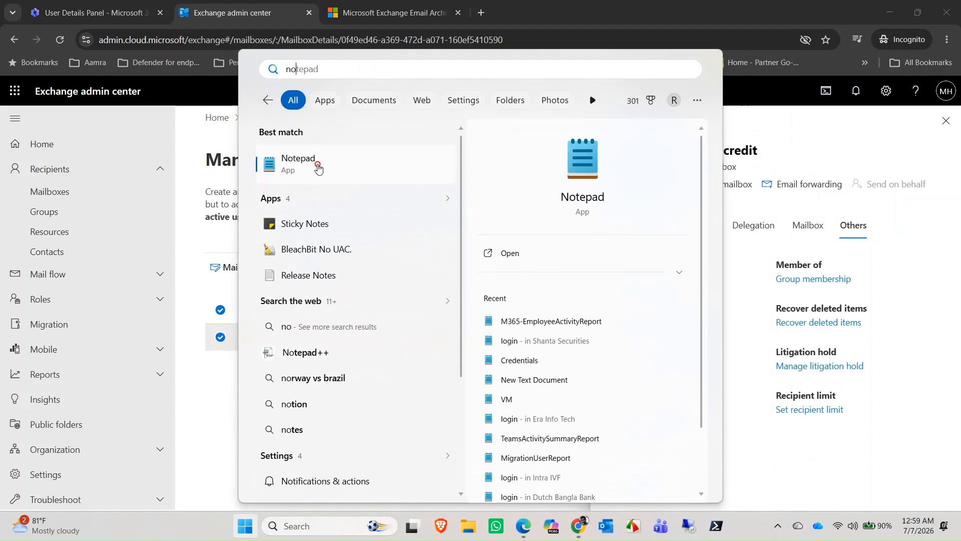
left_click(313, 164)
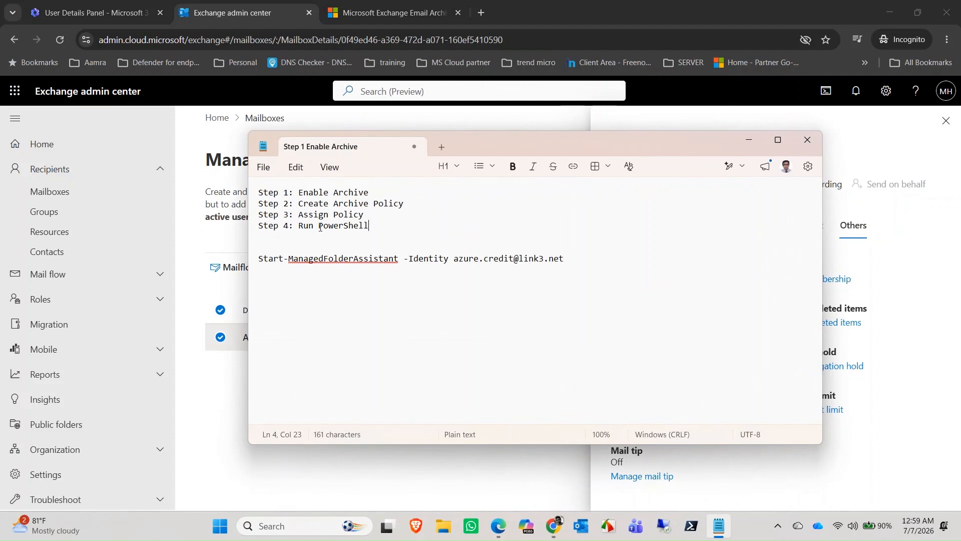
left_click(749, 140)
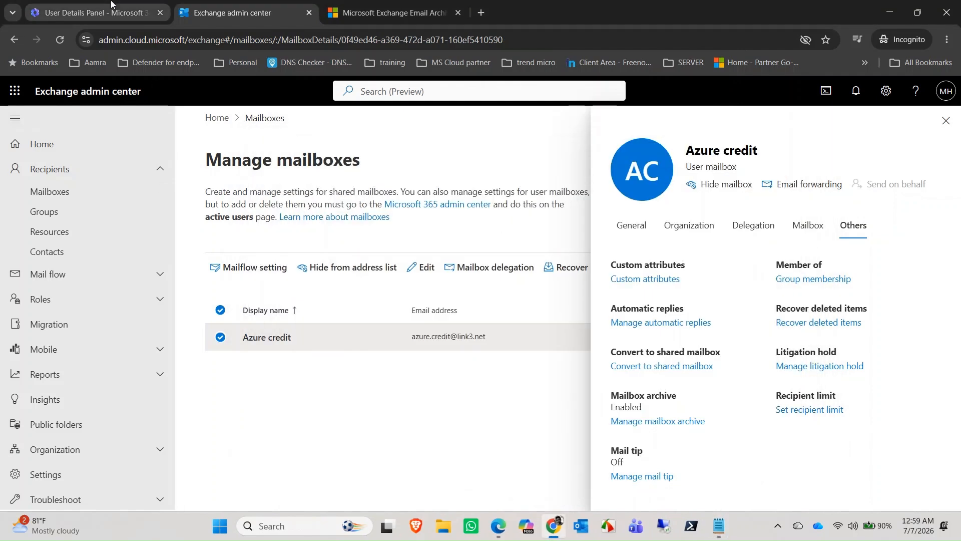
left_click(111, 7)
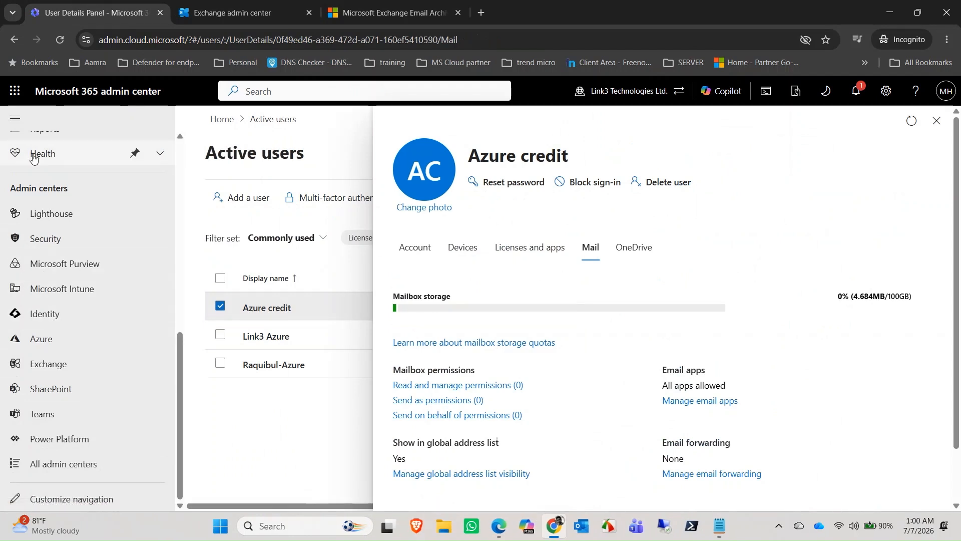
Step: Launch Microsoft Purview from the admin center's Admin centers navigation
left_click(81, 270)
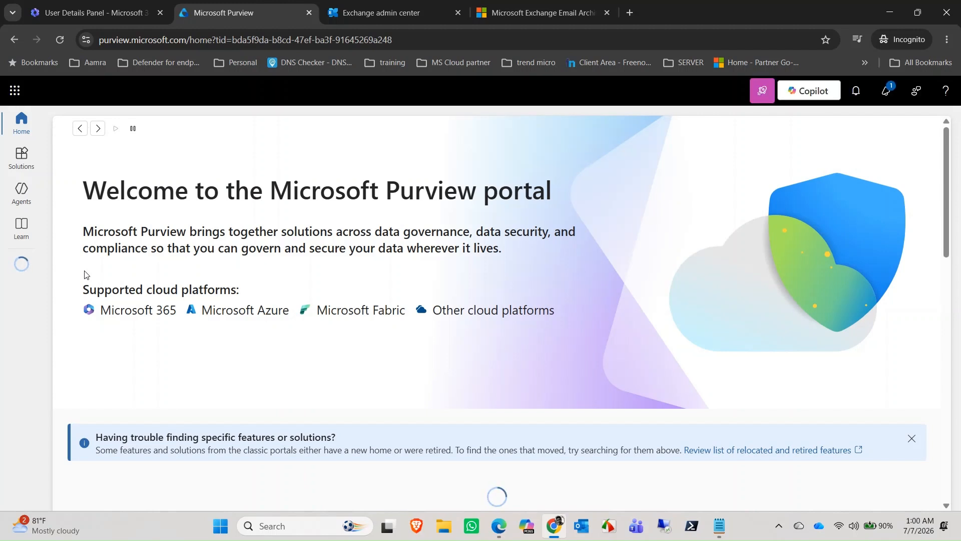
Step: Open Data Lifecycle Management > Exchange (legacy) > MRM Retention tags and look over the 16 tags
left_click(29, 159)
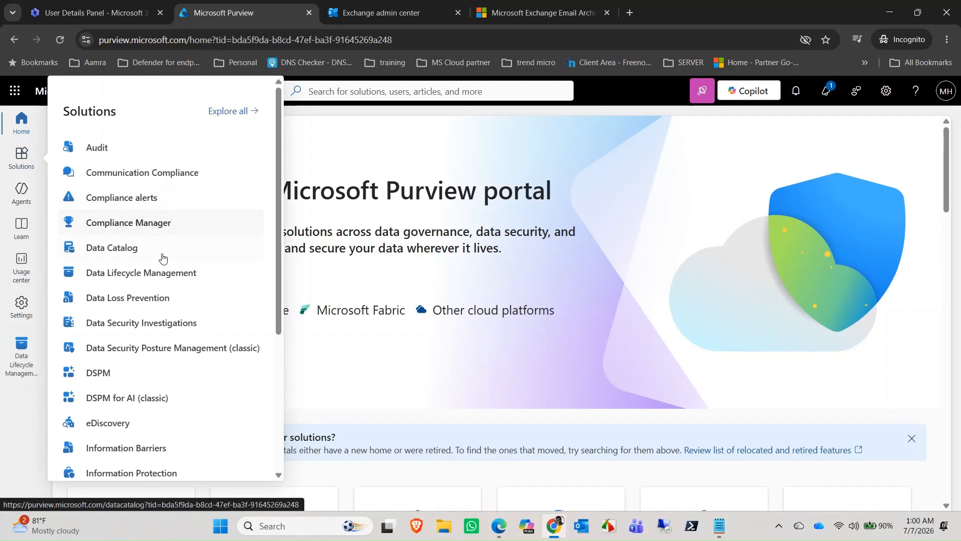
left_click(133, 275)
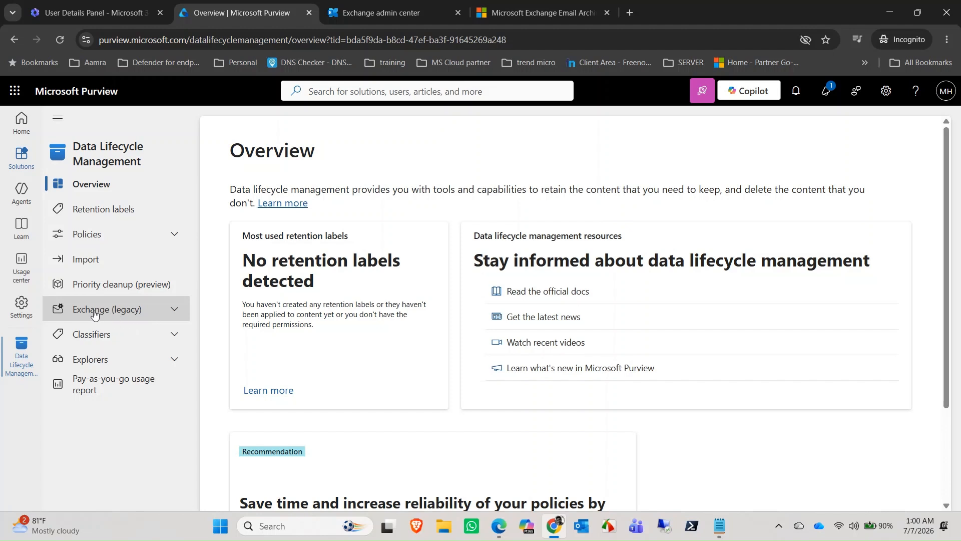
left_click(151, 317)
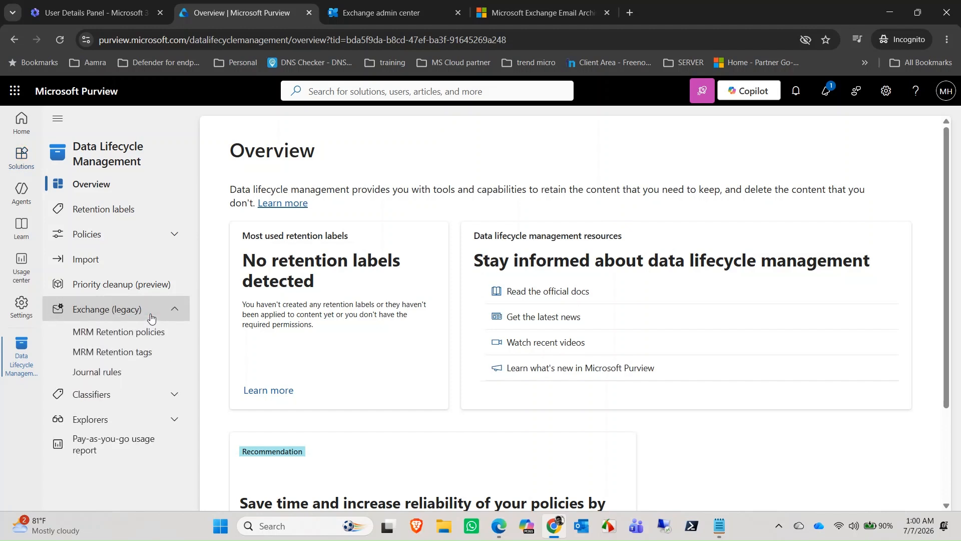
left_click(120, 357)
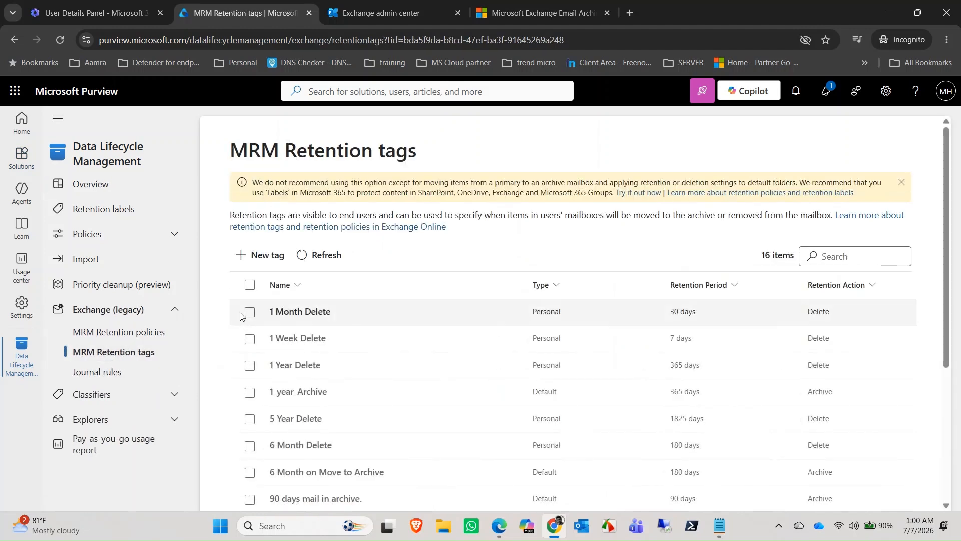
scroll(309, 328, "down", 3)
scroll(307, 344, "up", 3)
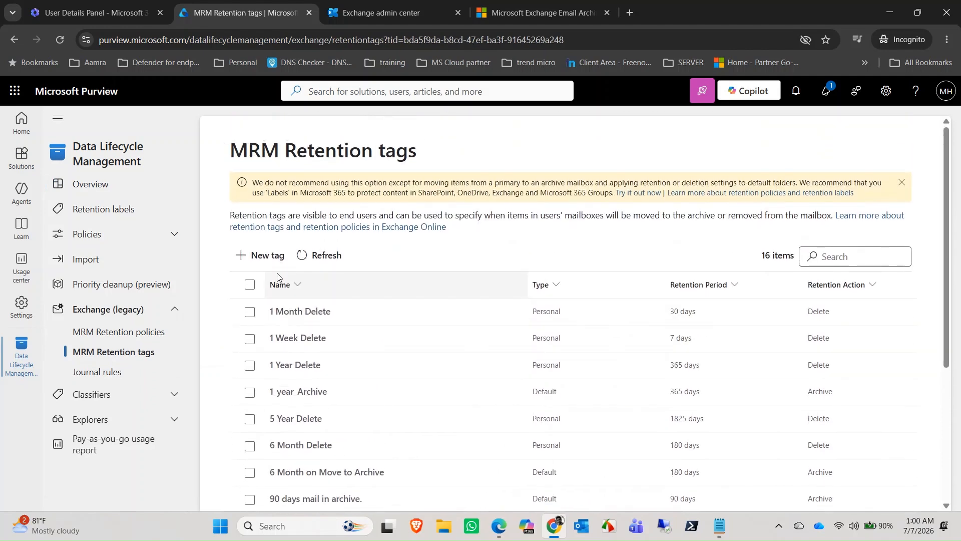
Step: Start a new retention tag named '2_year_archive' and advance to the application method step
left_click(268, 256)
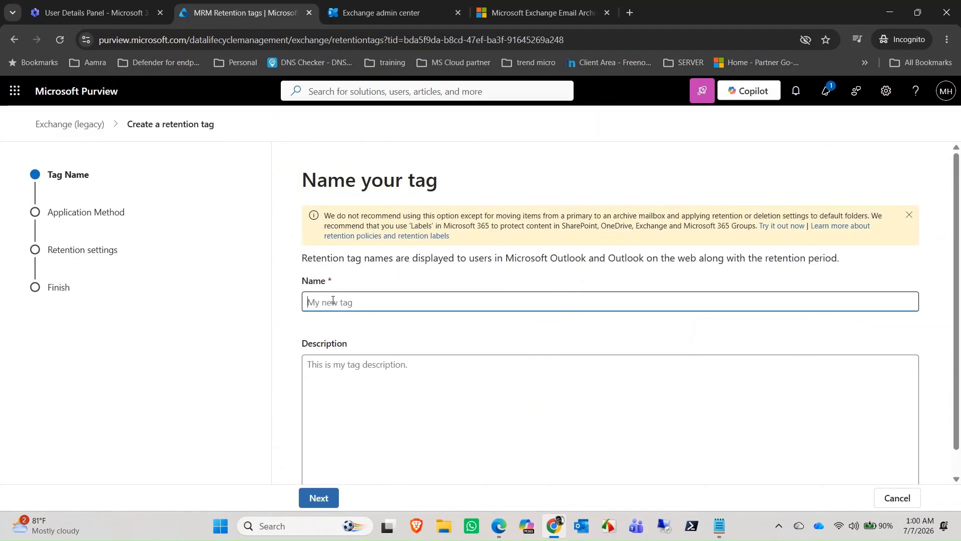
type("2")
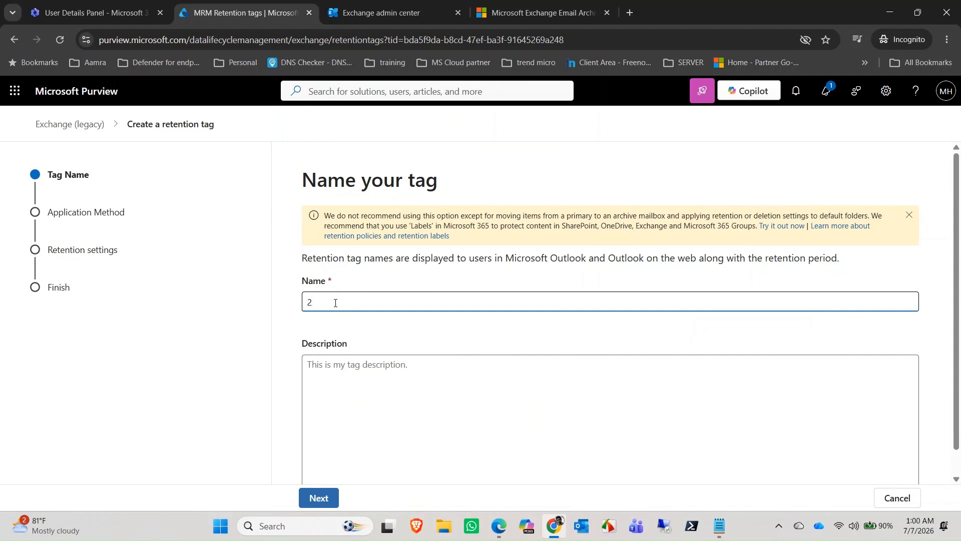
type("_year_")
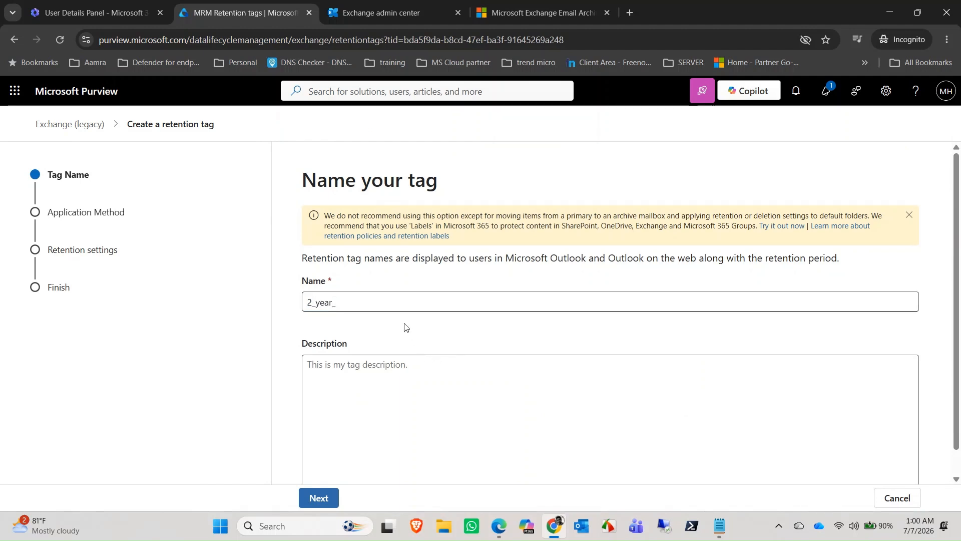
type("arc")
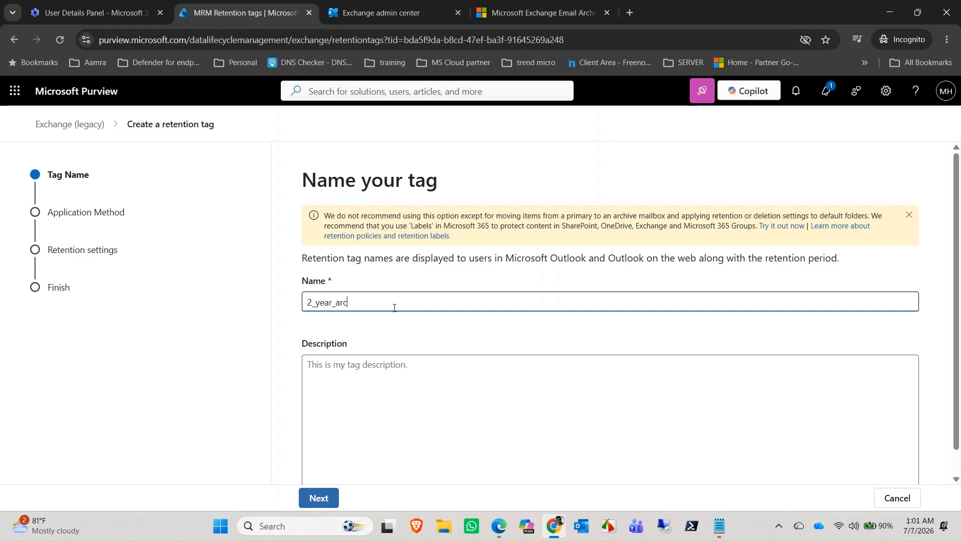
type("hive")
left_click(408, 386)
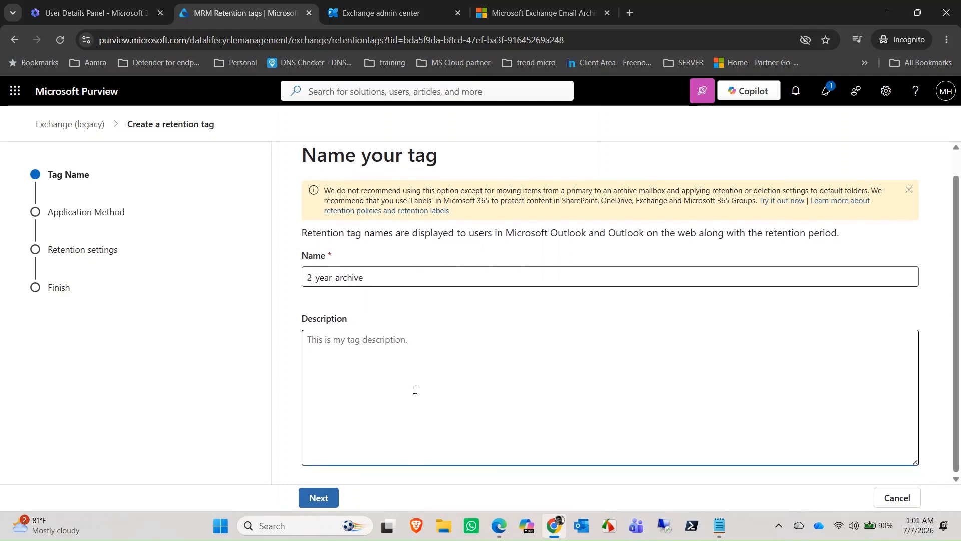
scroll(413, 389, "down", 1)
left_click(332, 497)
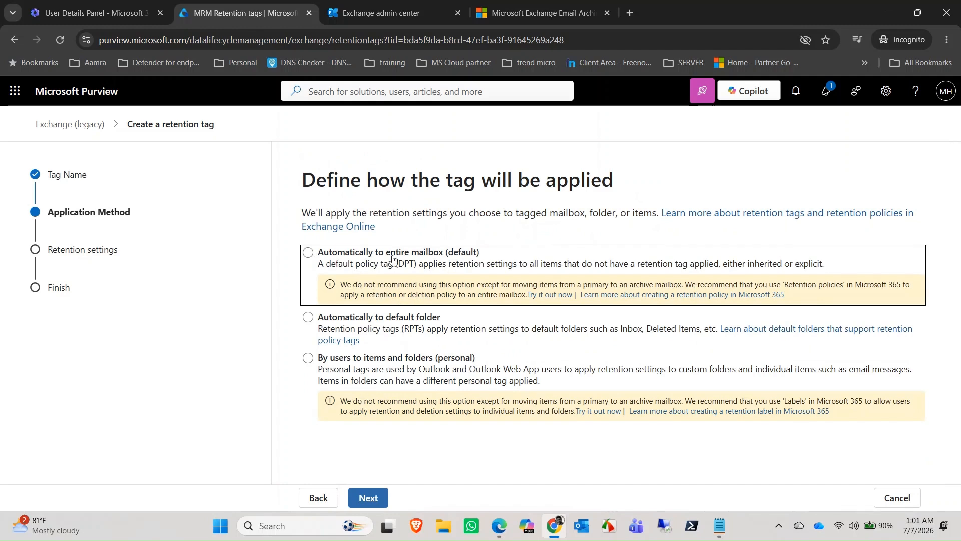
Step: Choose 'Automatically to entire mailbox (default)', go to retention settings, then bring Outlook forward
left_click(364, 258)
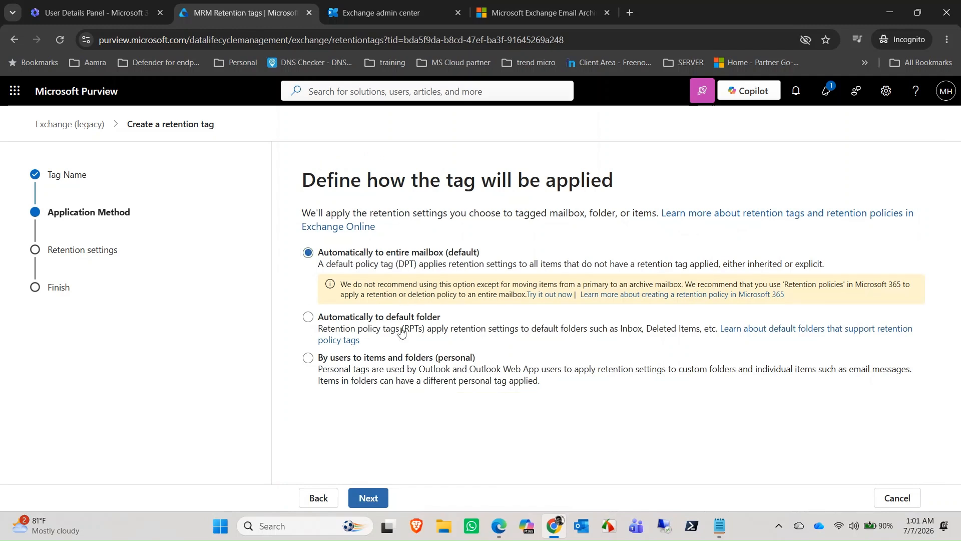
left_click(373, 498)
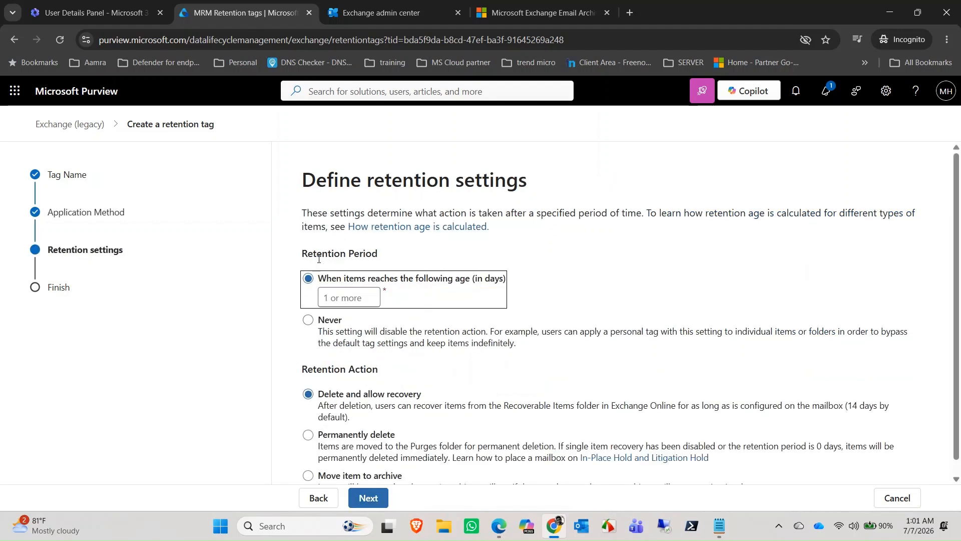
left_click(370, 304)
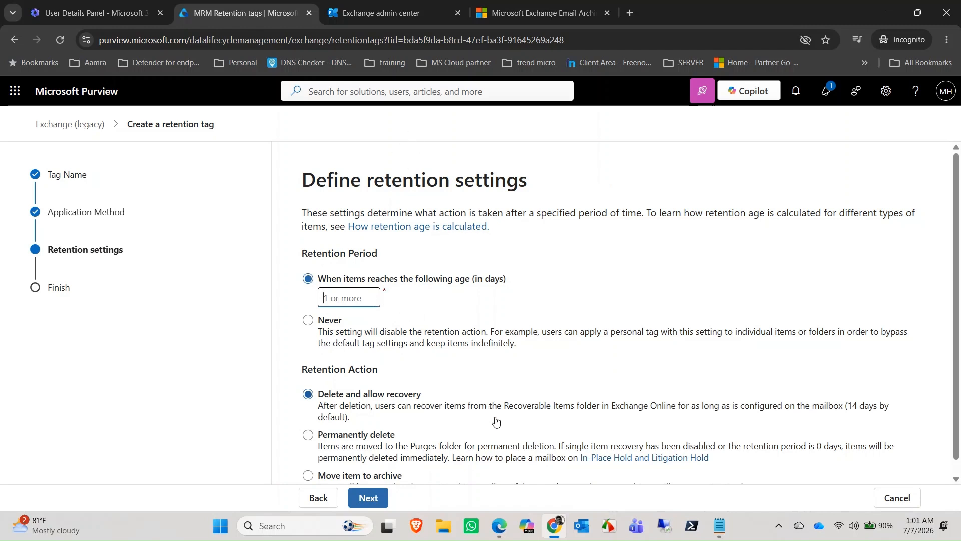
left_click(501, 526)
scroll(65, 171, "up", 1)
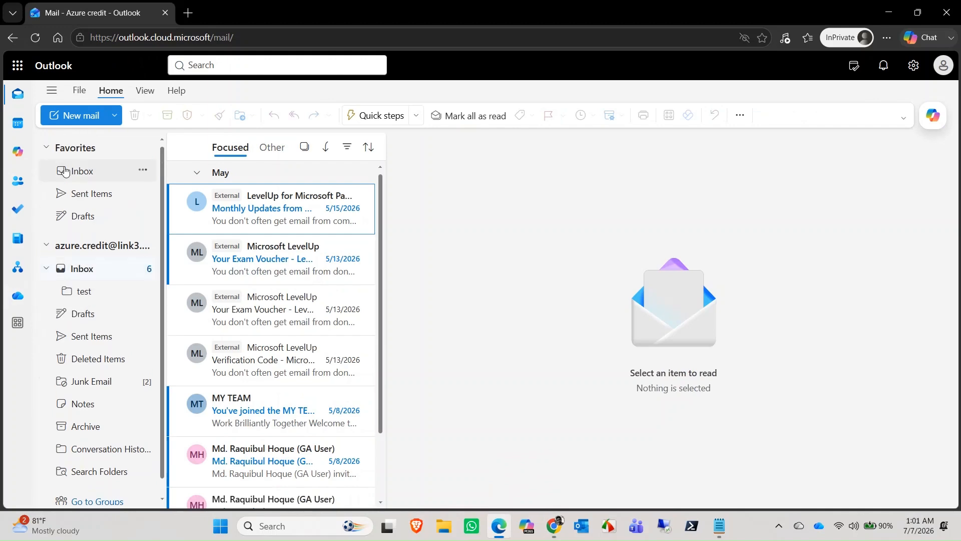
key("F5")
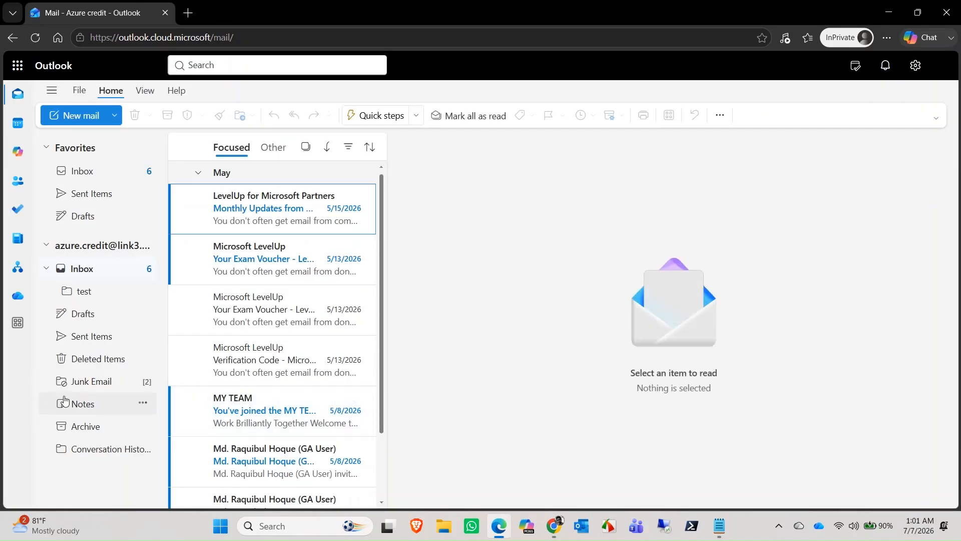
scroll(80, 458, "down", 1)
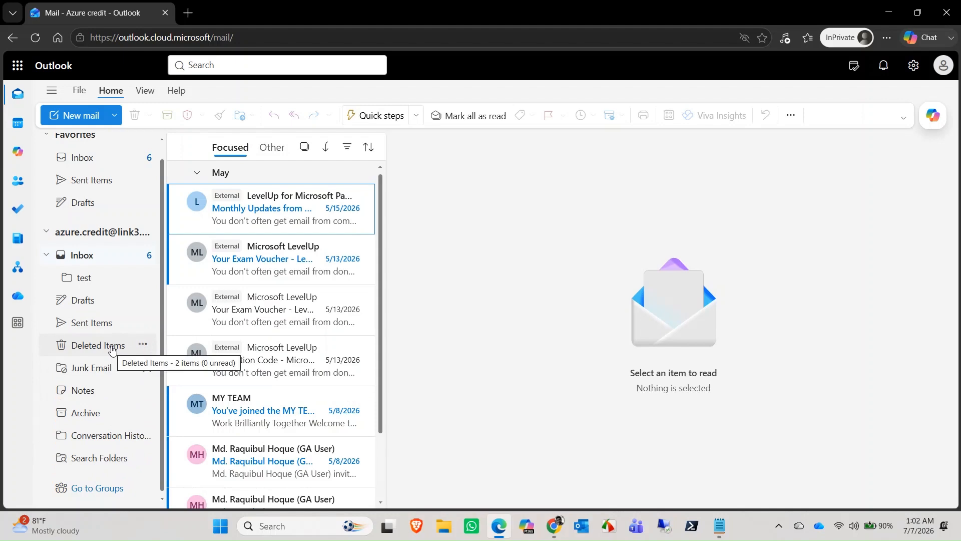
left_click(889, 12)
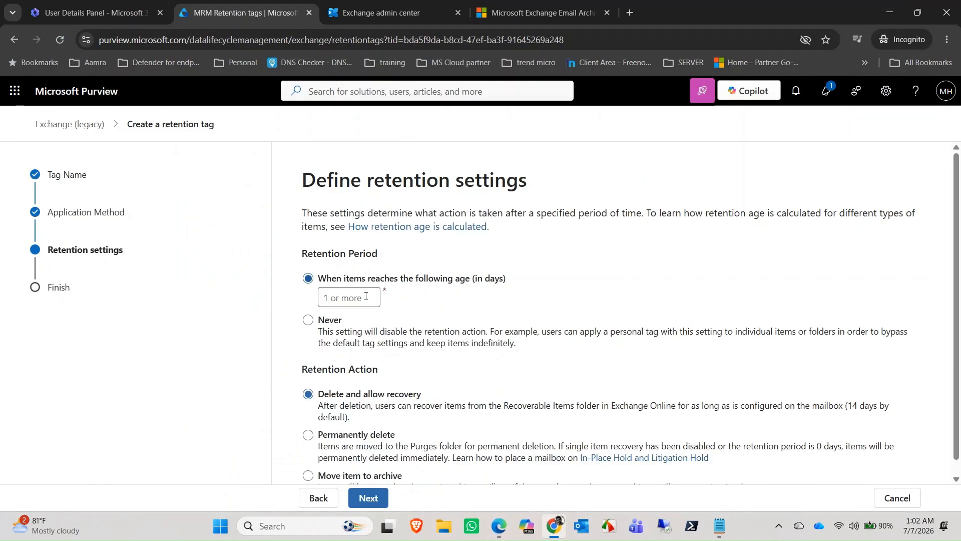
Step: Enter 730 days as the tag's retention age, then switch to Outlook
left_click(365, 296)
type("730")
left_click(500, 521)
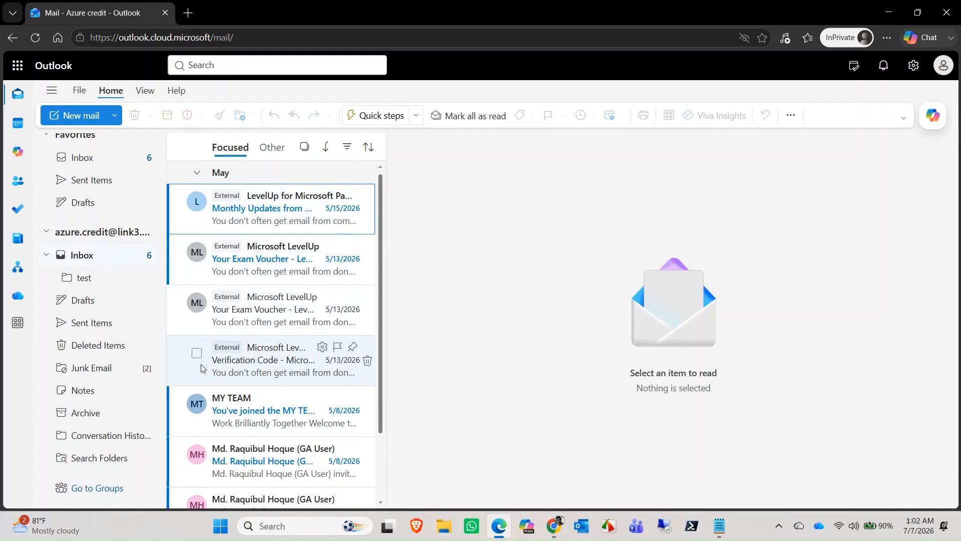
Step: Minimize and restore the browser windows, ending with the Outlook mailbox in front
left_click(888, 12)
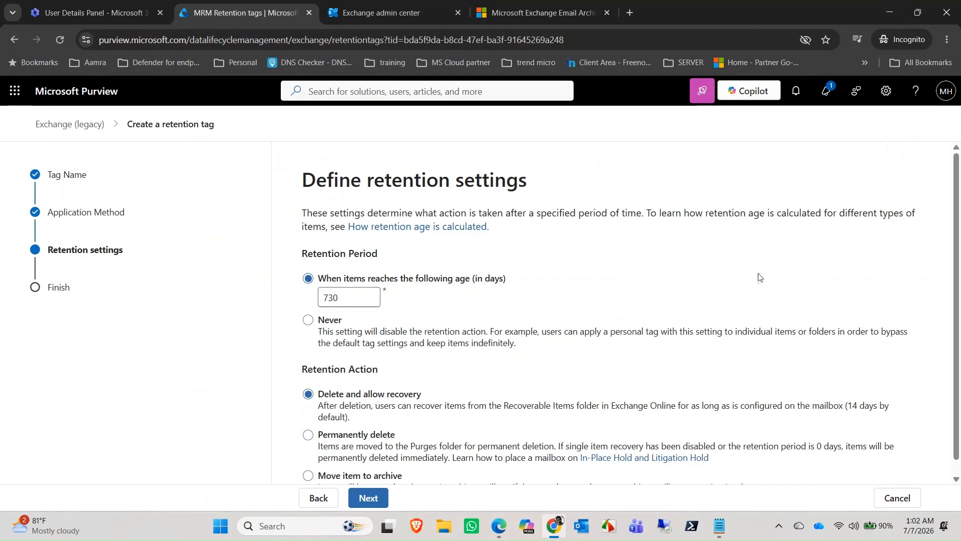
left_click(898, 6)
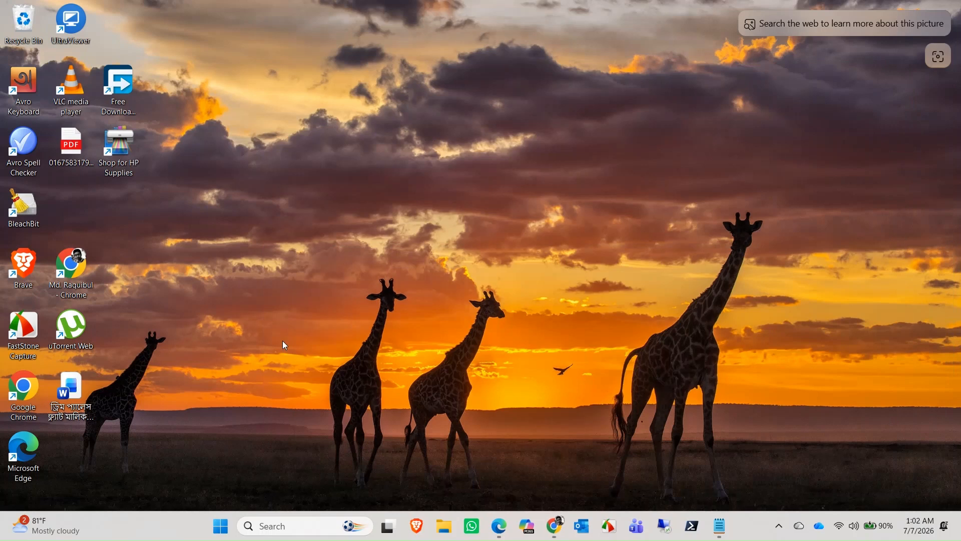
left_click(563, 524)
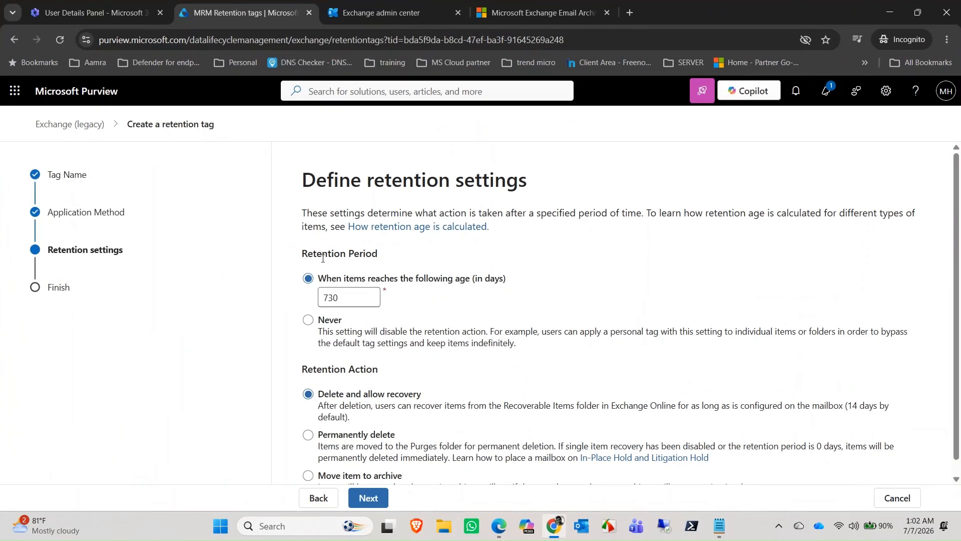
left_click(494, 531)
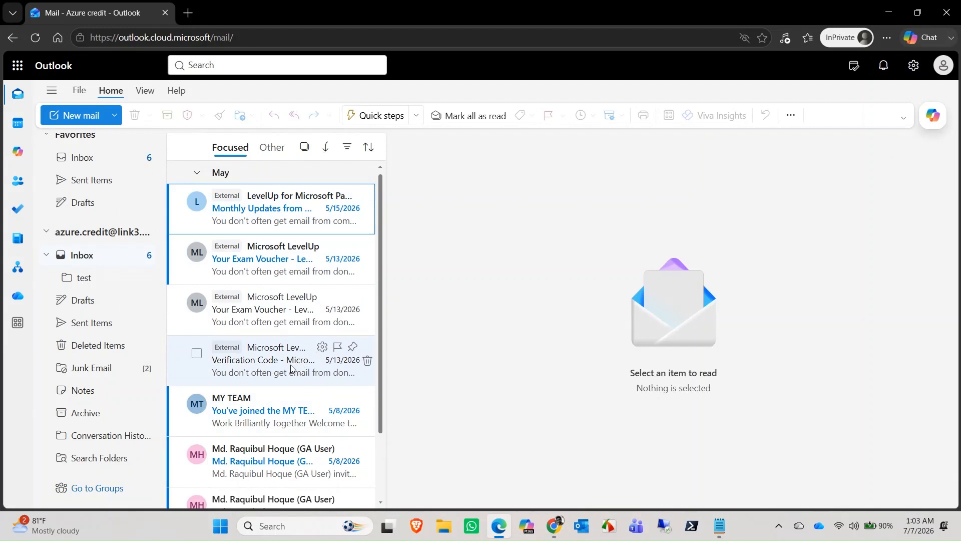
Step: Look over the Azure credit inbox in Outlook, then minimize it to return to Purview
scroll(196, 403, "down", 2)
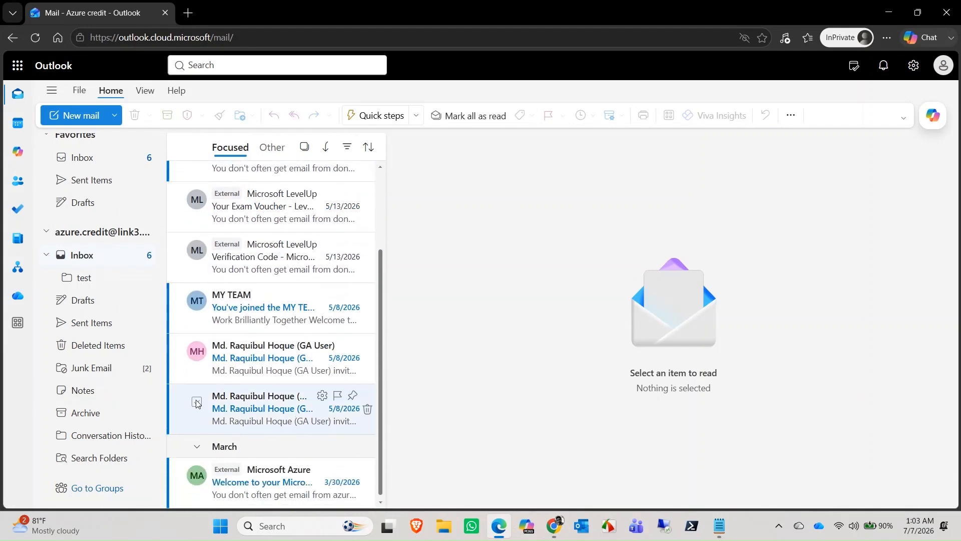
scroll(197, 356, "up", 2)
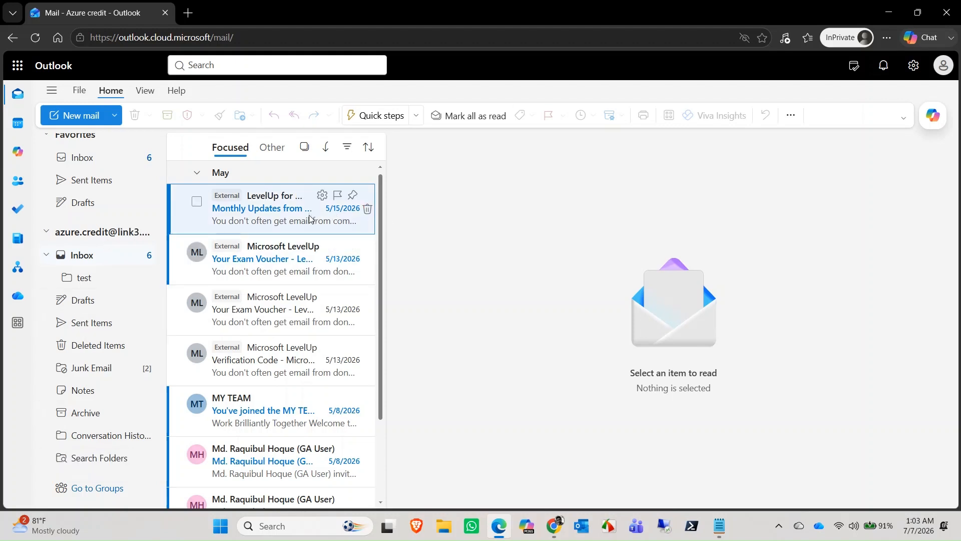
mouse_move(278, 228)
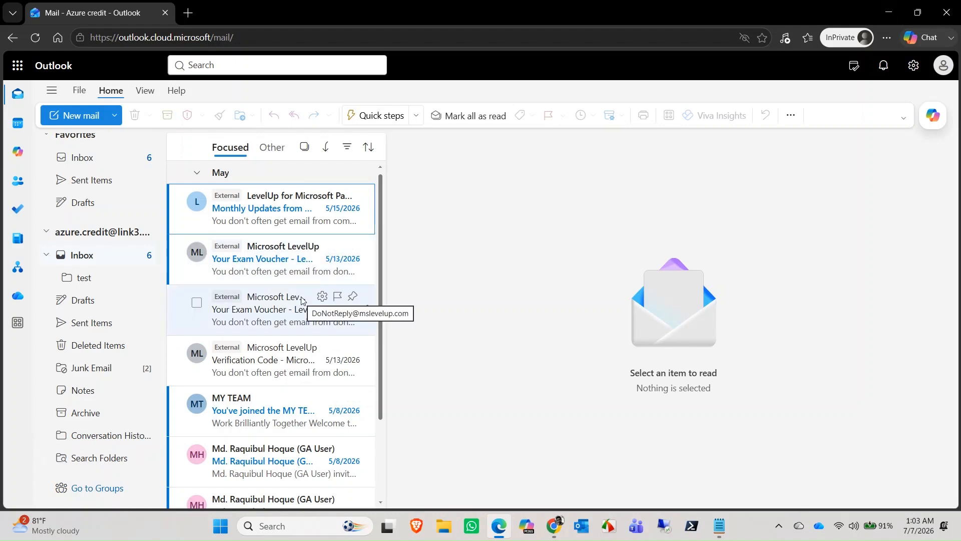
left_click(889, 13)
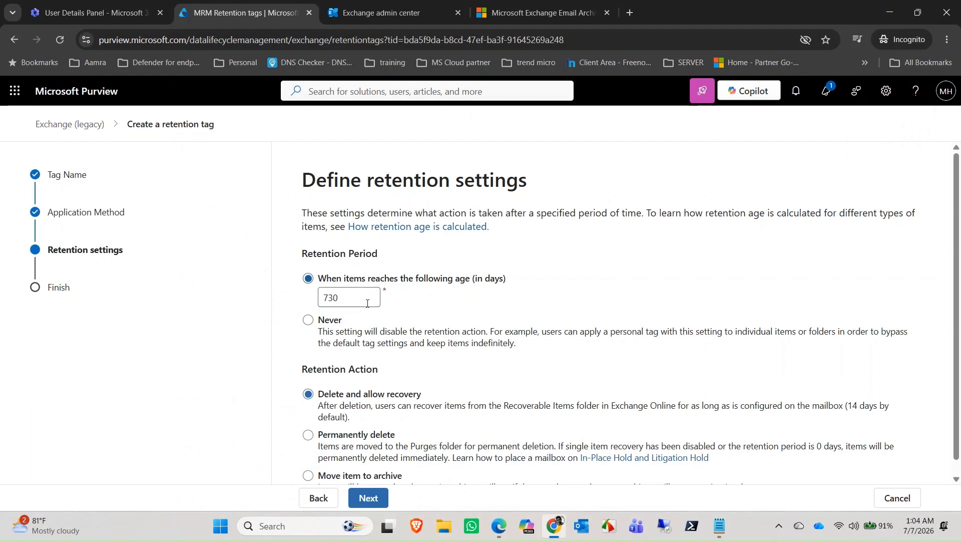
Step: Confirm the 730-day retention age and set the retention action to 'Move item to archive'
scroll(395, 345, "down", 1)
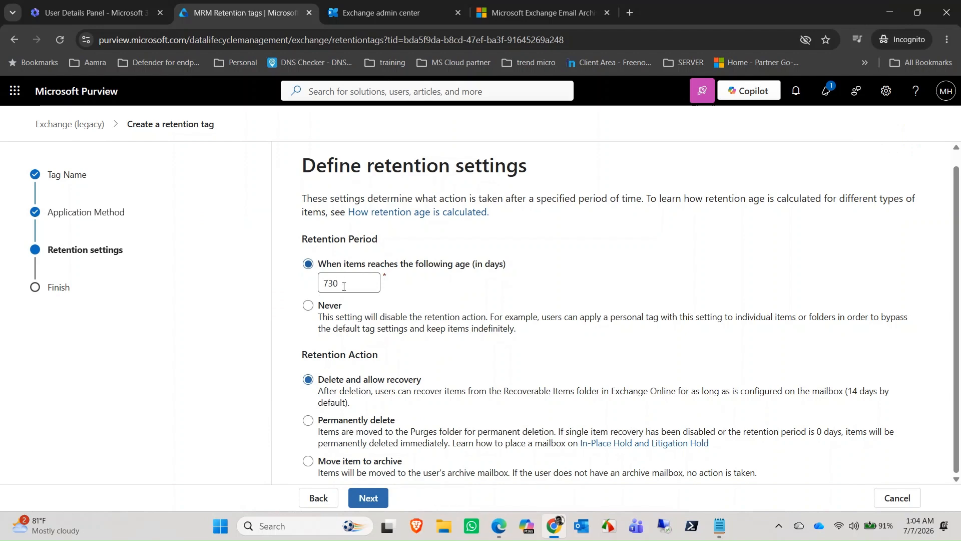
left_click(351, 284)
scroll(368, 456, "up", 1)
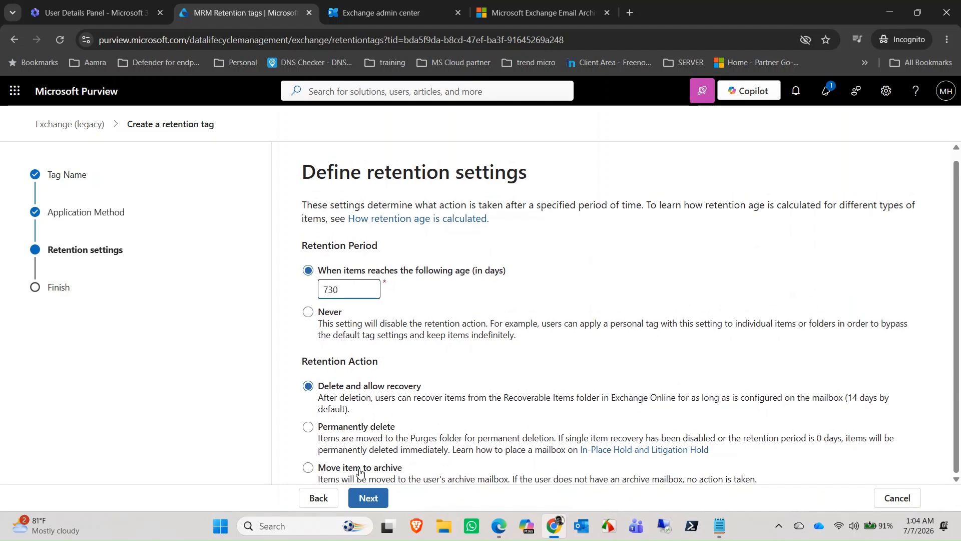
scroll(331, 407, "down", 1)
left_click(355, 470)
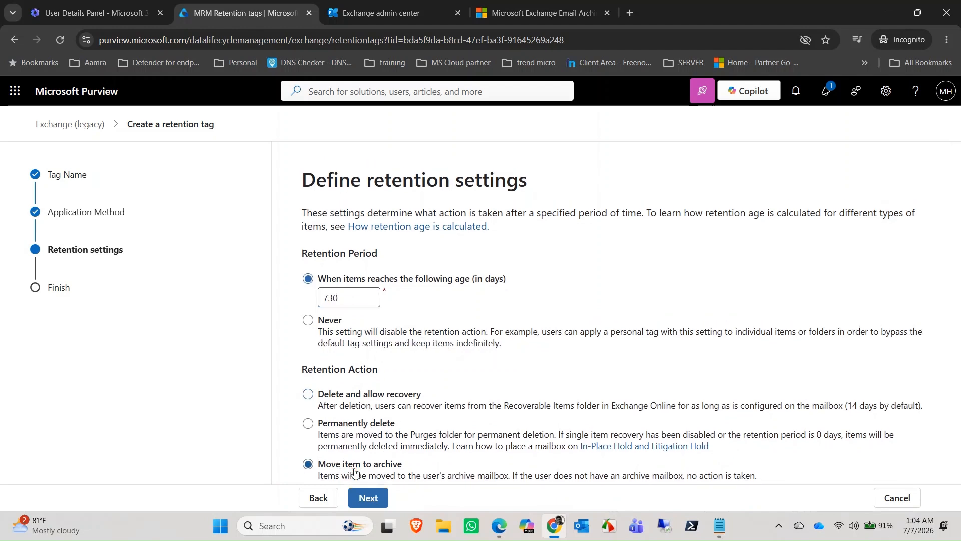
Step: Submit the 2_year_archive tag, close the wizard, and go to MRM Retention policies
left_click(377, 501)
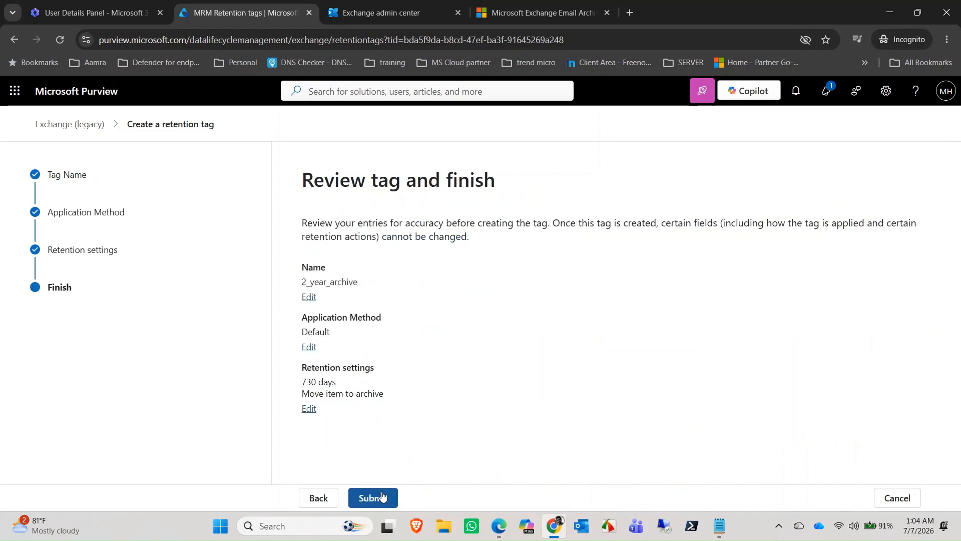
left_click(383, 497)
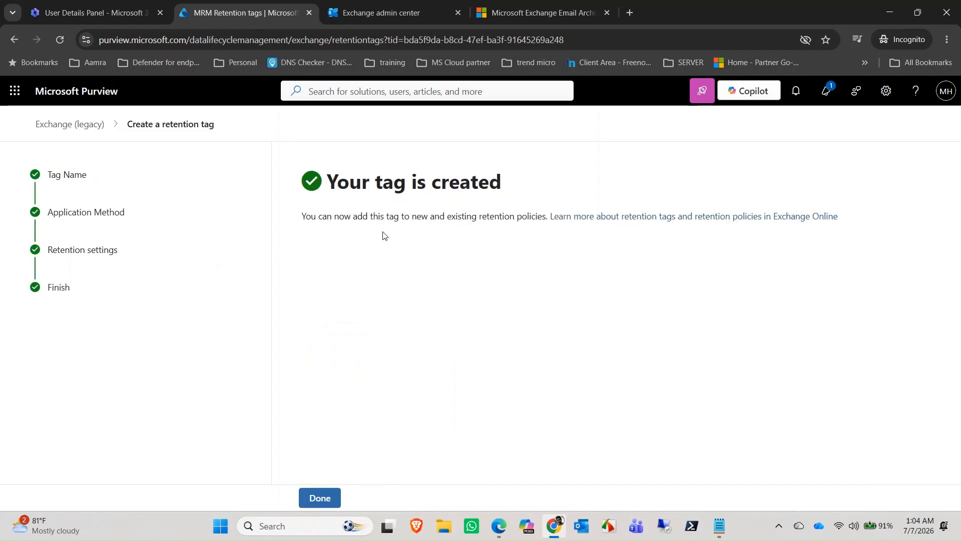
left_click(326, 499)
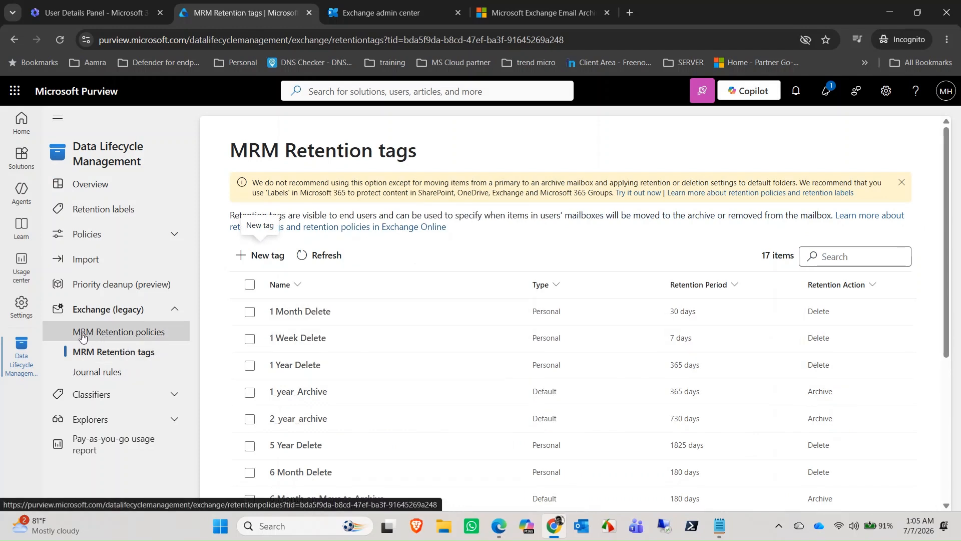
left_click(138, 340)
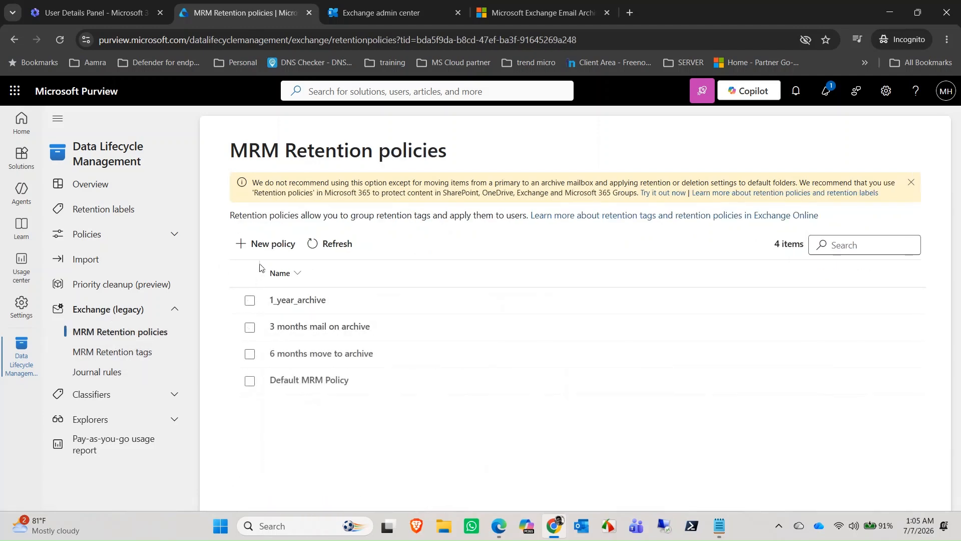
Step: Create a retention policy '2_year_archive' containing the 2_year_archive tag, then return to Exchange admin center
left_click(263, 250)
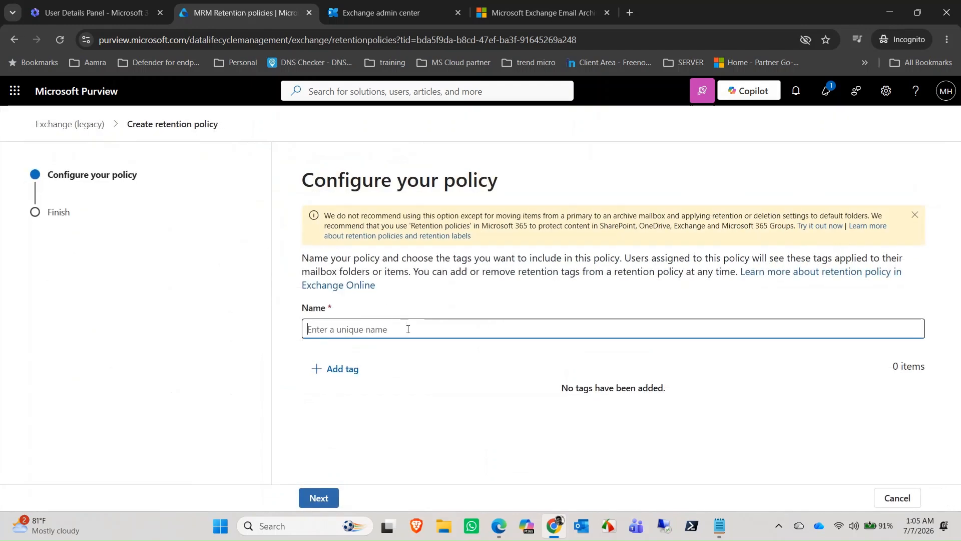
type("2_year_ar")
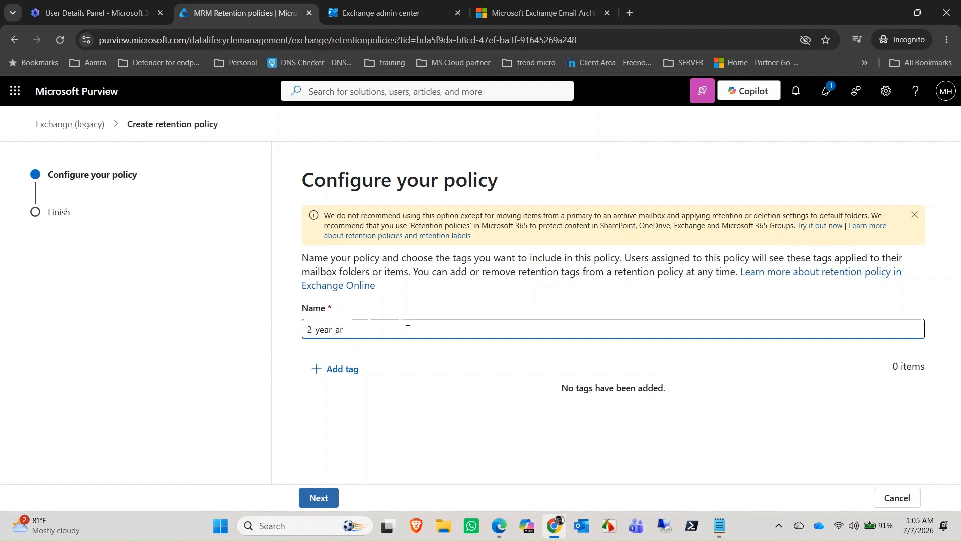
type("chive")
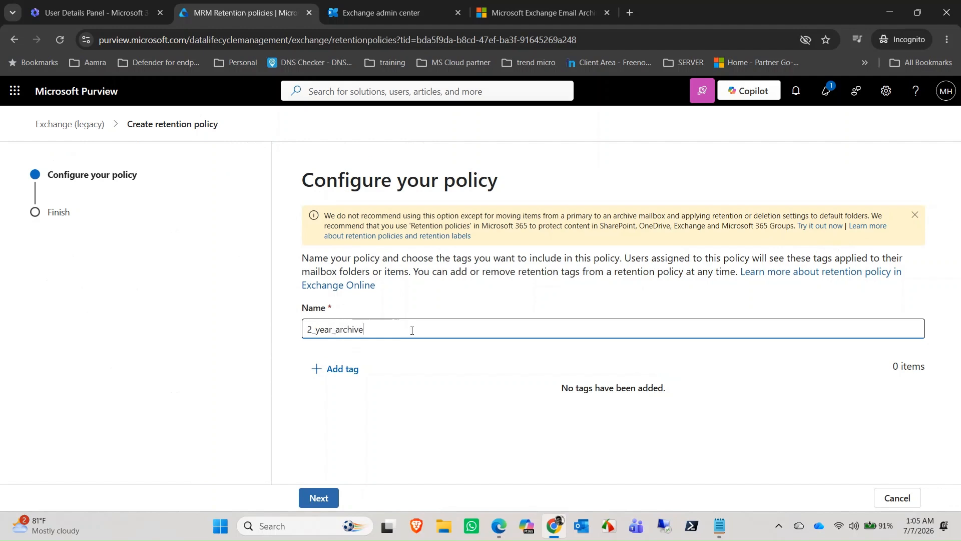
left_click(349, 367)
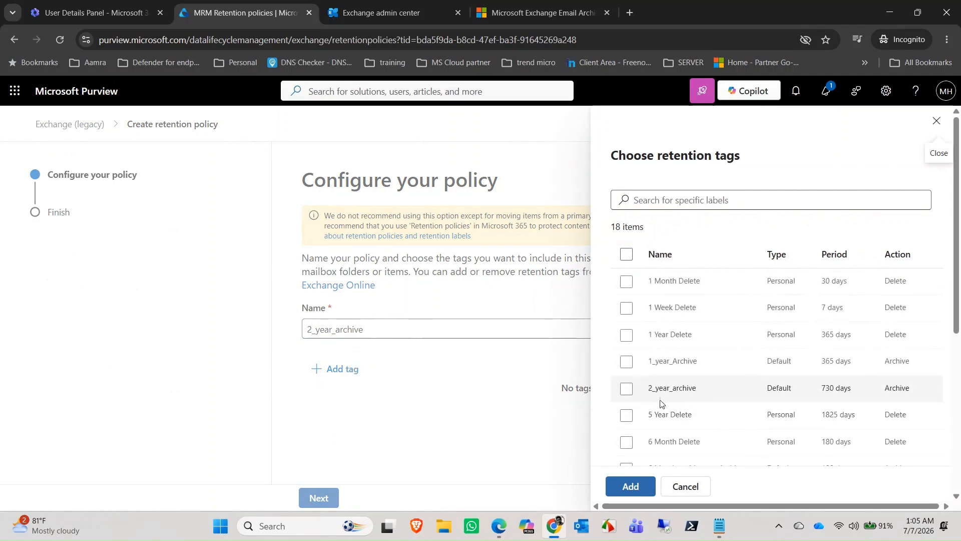
left_click(628, 390)
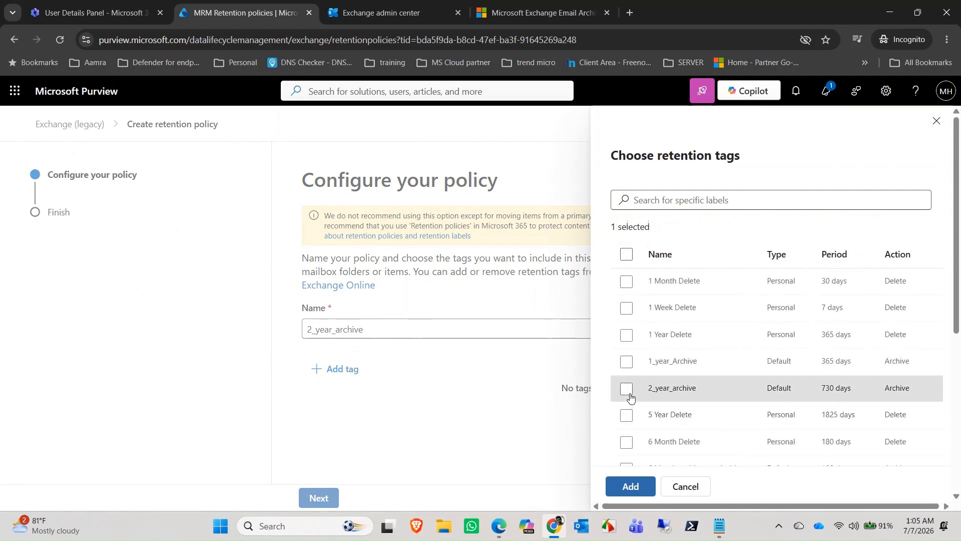
left_click(629, 487)
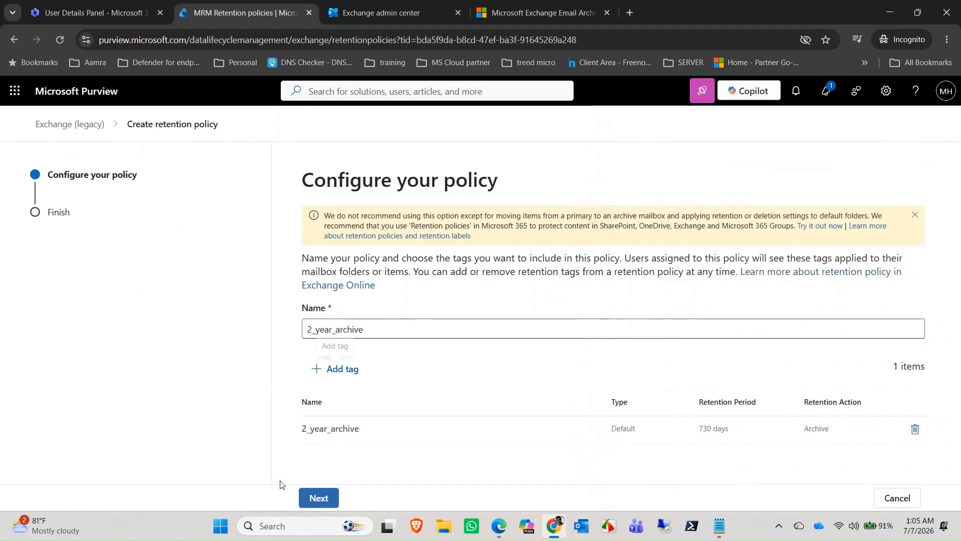
left_click(319, 498)
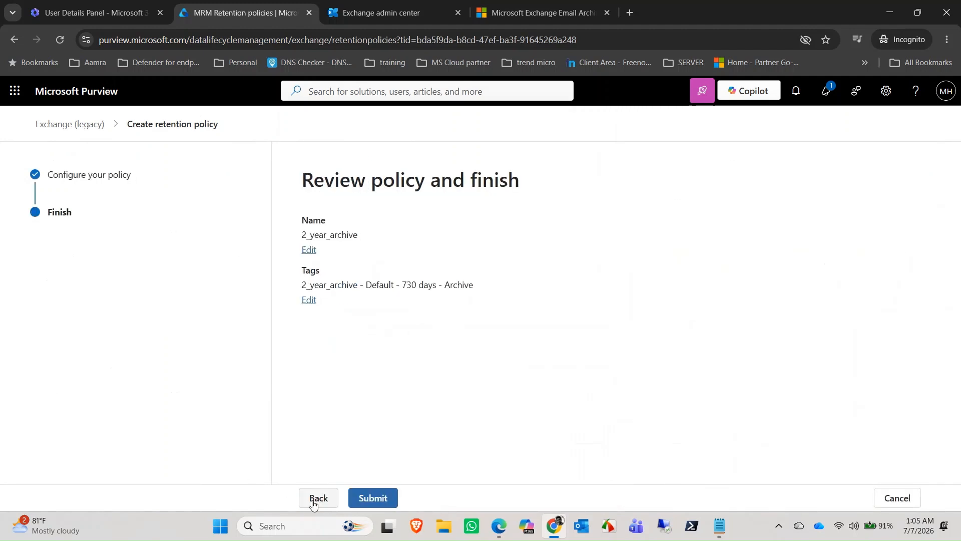
left_click(370, 498)
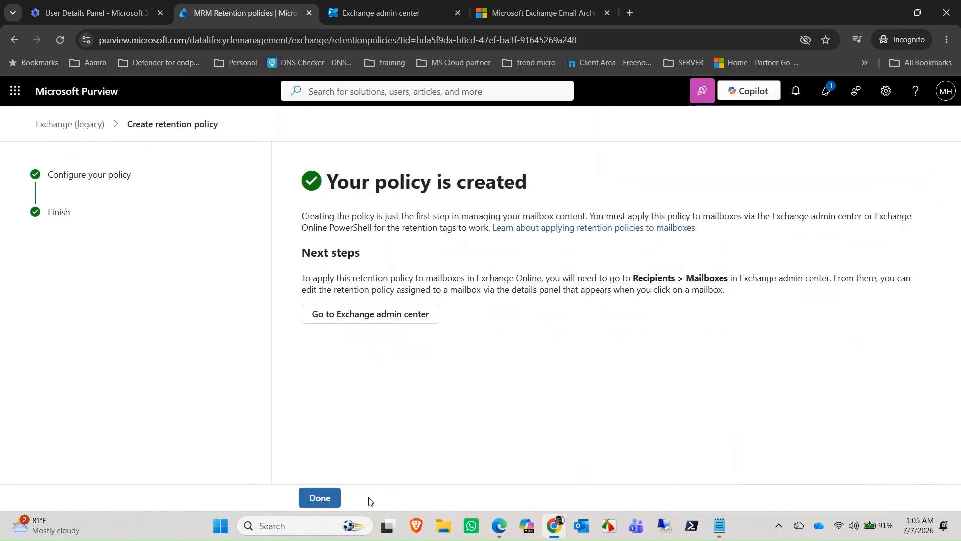
left_click(331, 494)
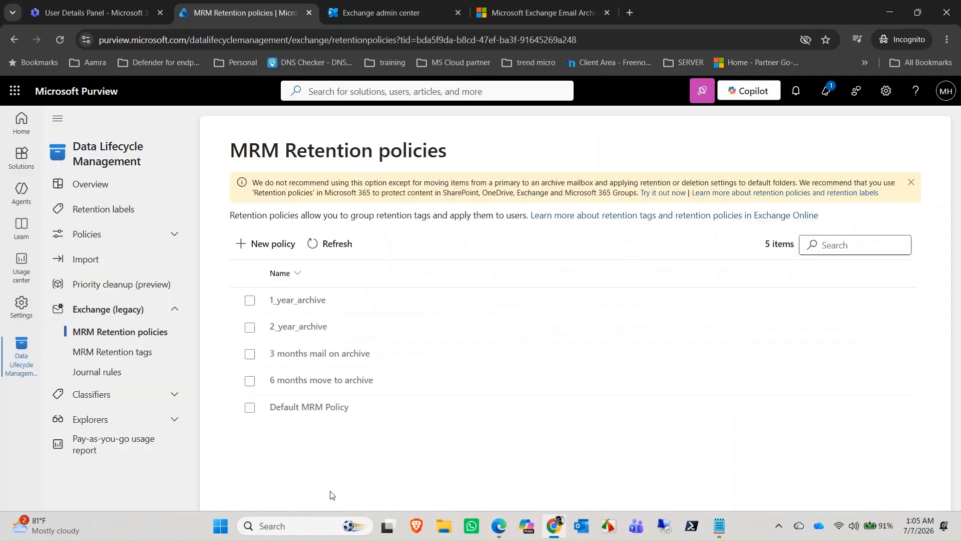
left_click(385, 5)
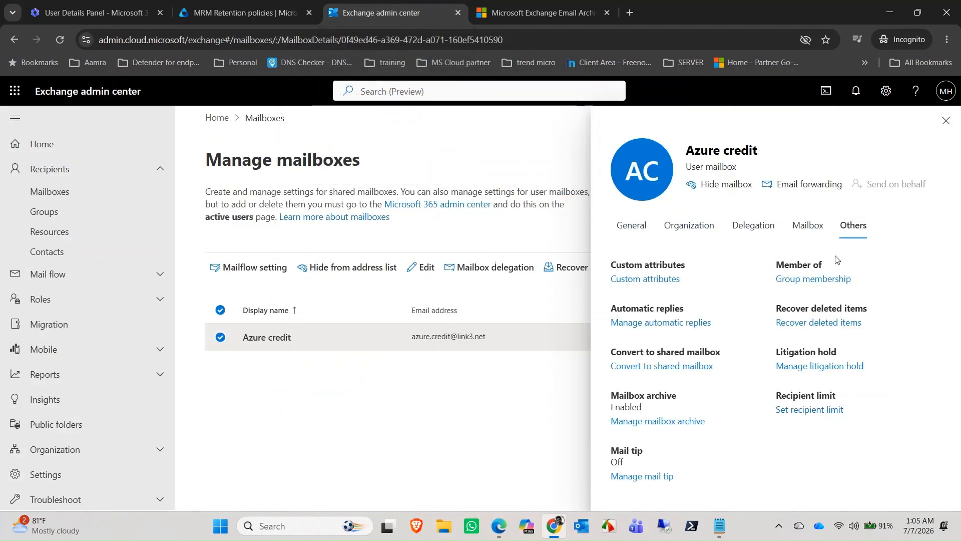
Step: Open Manage mailbox policies from the Azure credit mailbox's Mailbox tab
left_click(717, 521)
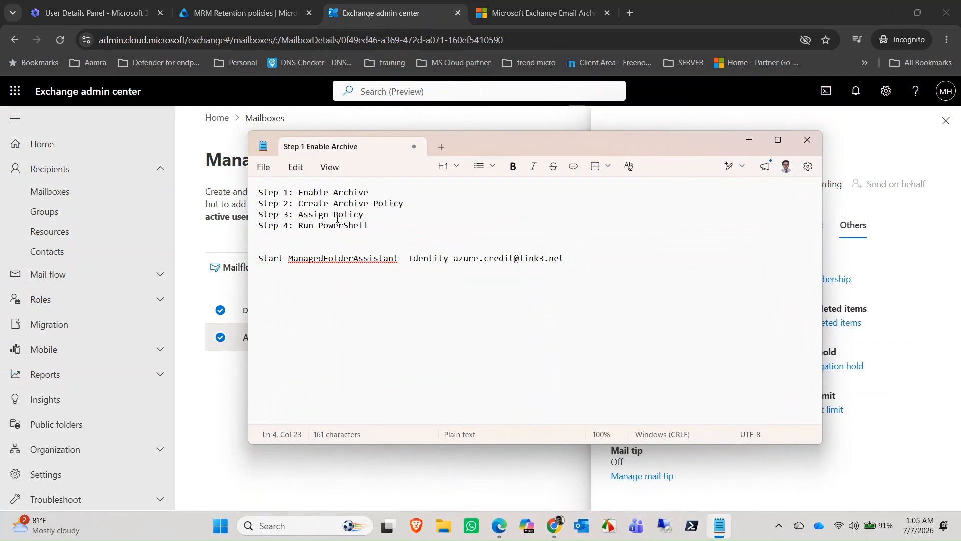
left_click(750, 146)
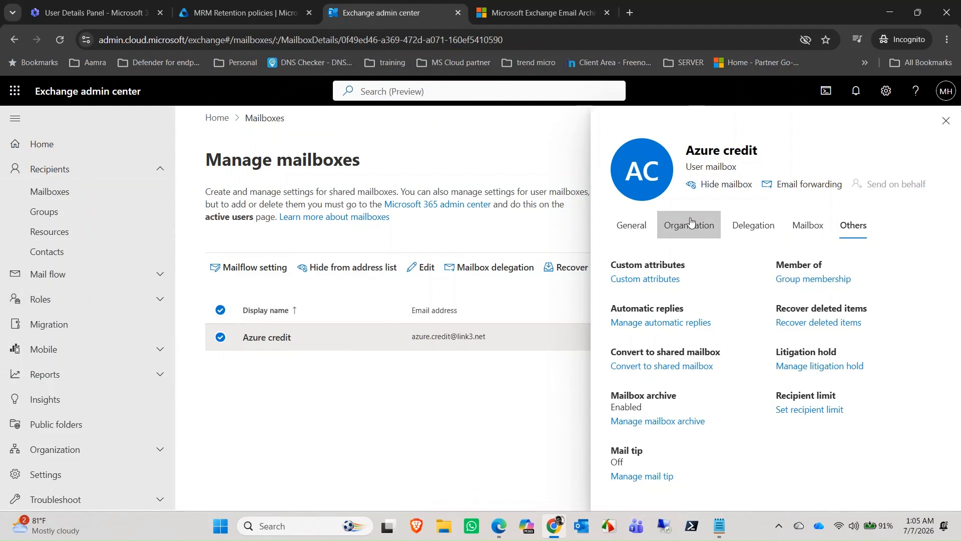
left_click(821, 223)
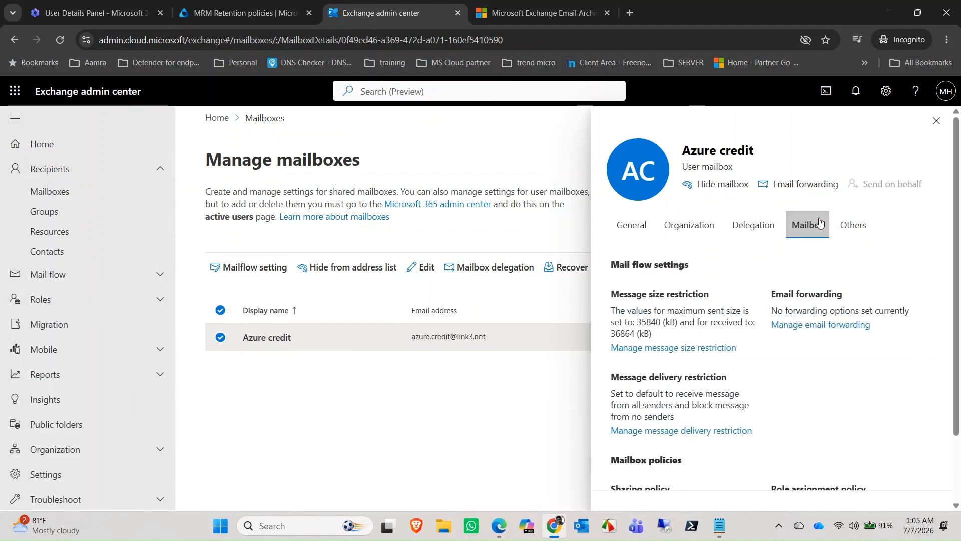
scroll(691, 351, "down", 3)
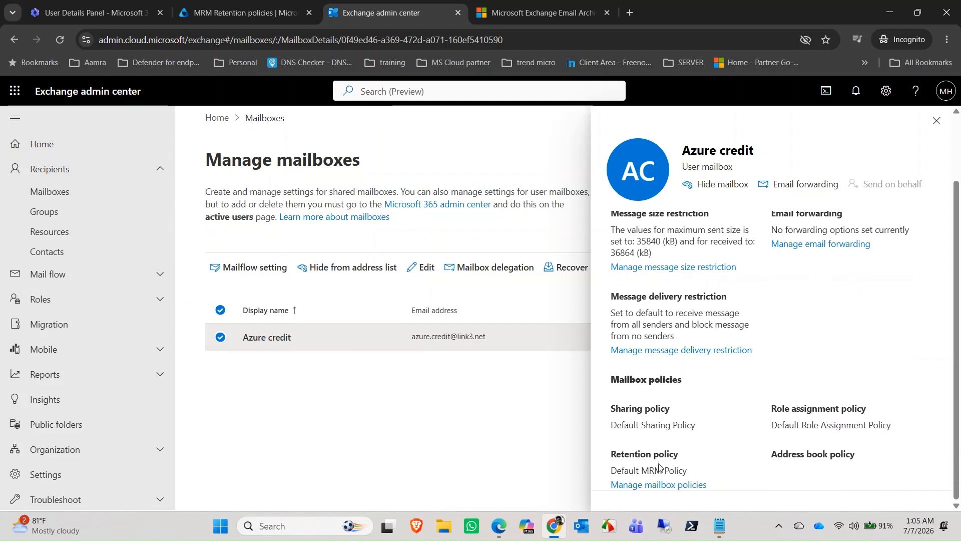
left_click(636, 485)
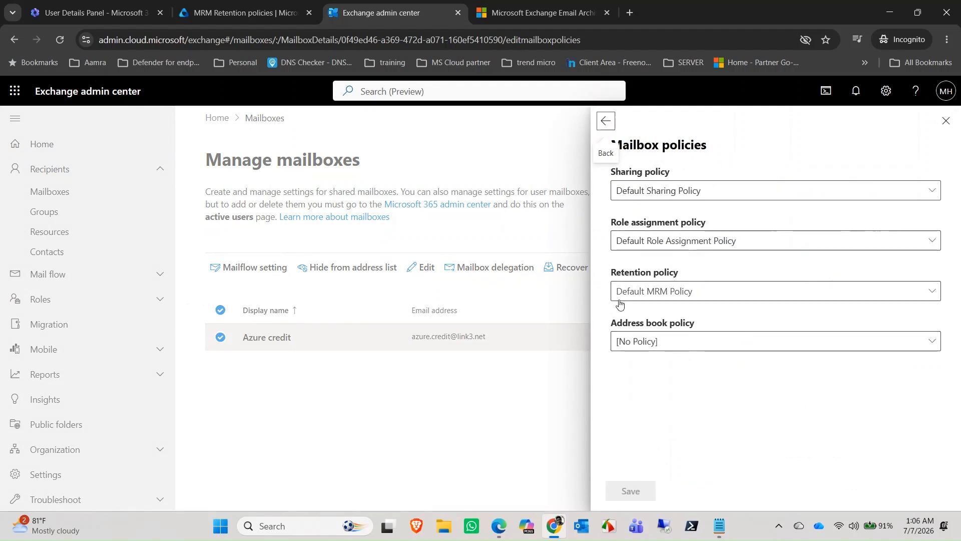
Step: Assign the 2_year_archive retention policy to the Azure credit mailbox, save, and close the pane
left_click(740, 291)
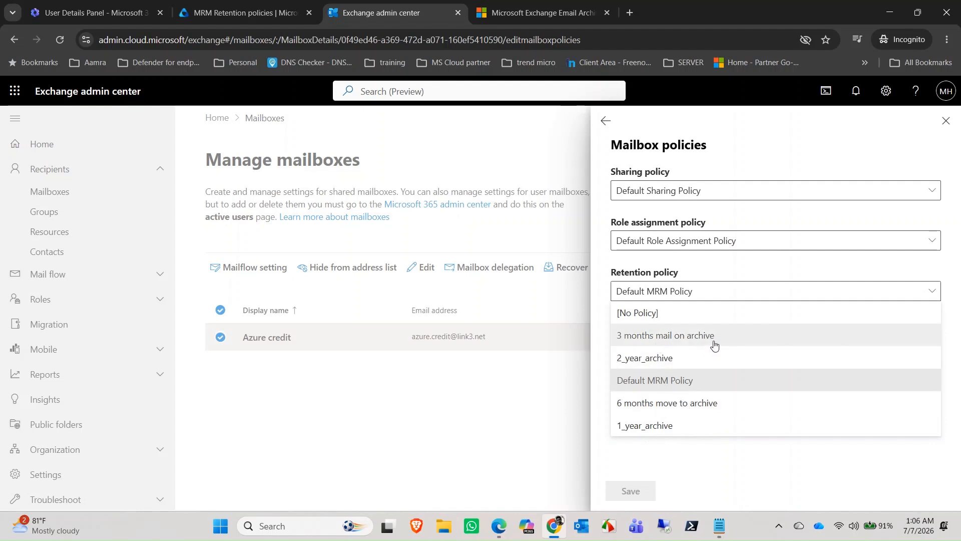
left_click(658, 358)
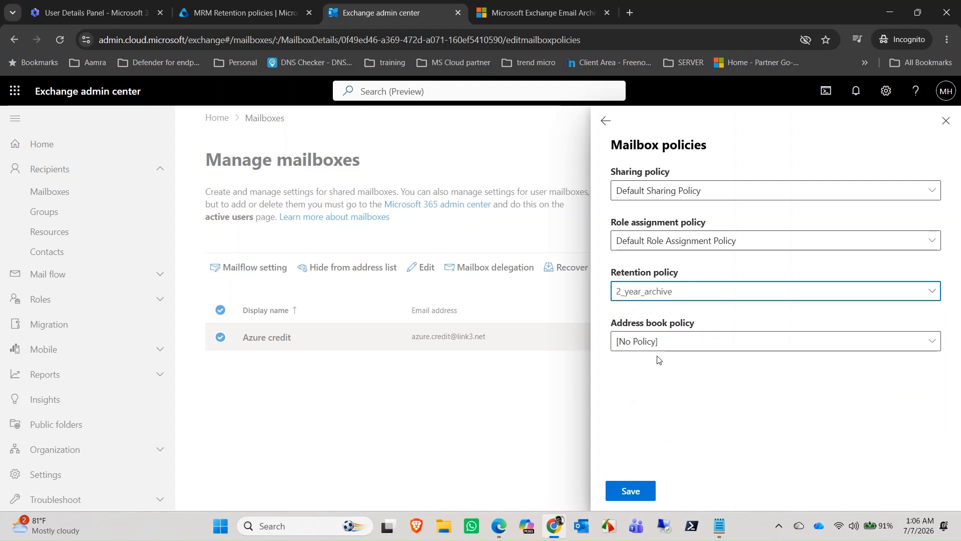
left_click(725, 296)
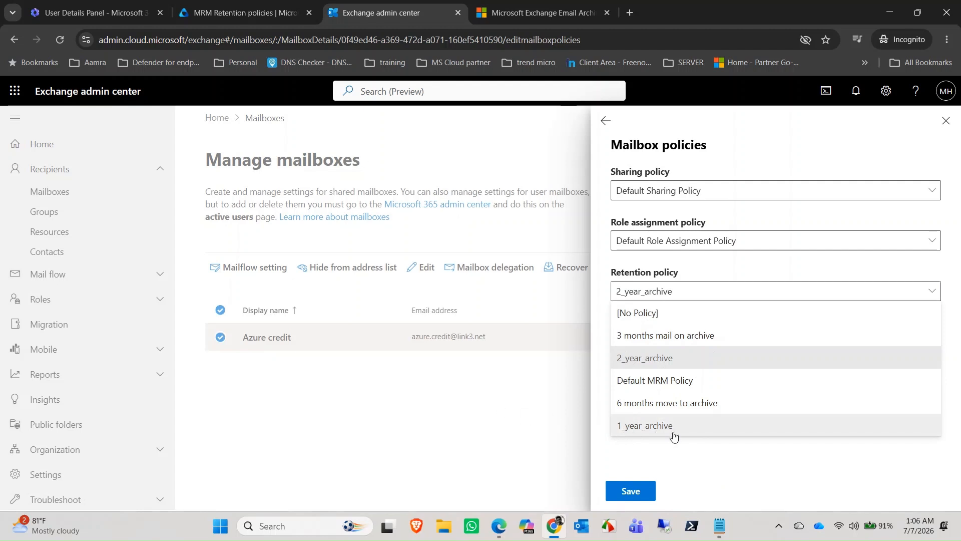
left_click(724, 292)
left_click(723, 292)
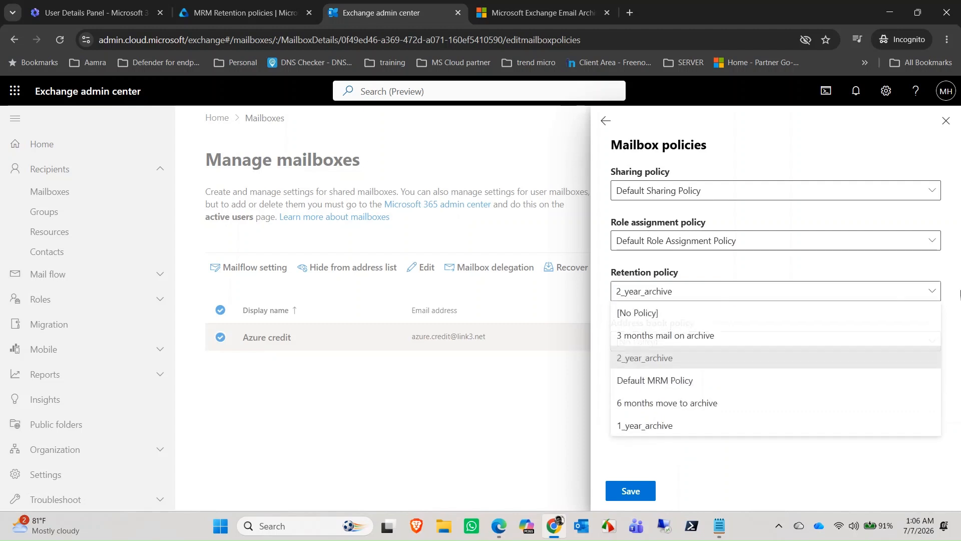
left_click(629, 363)
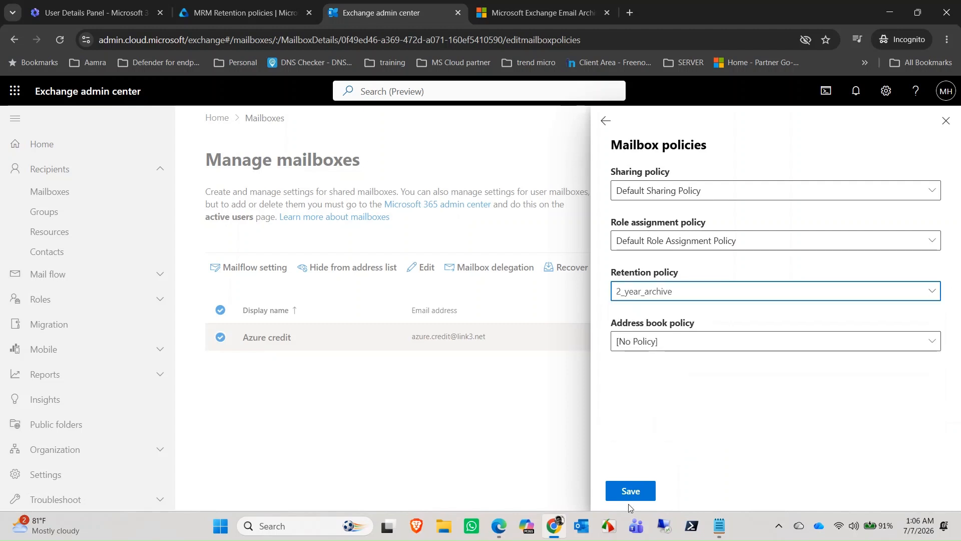
left_click(635, 492)
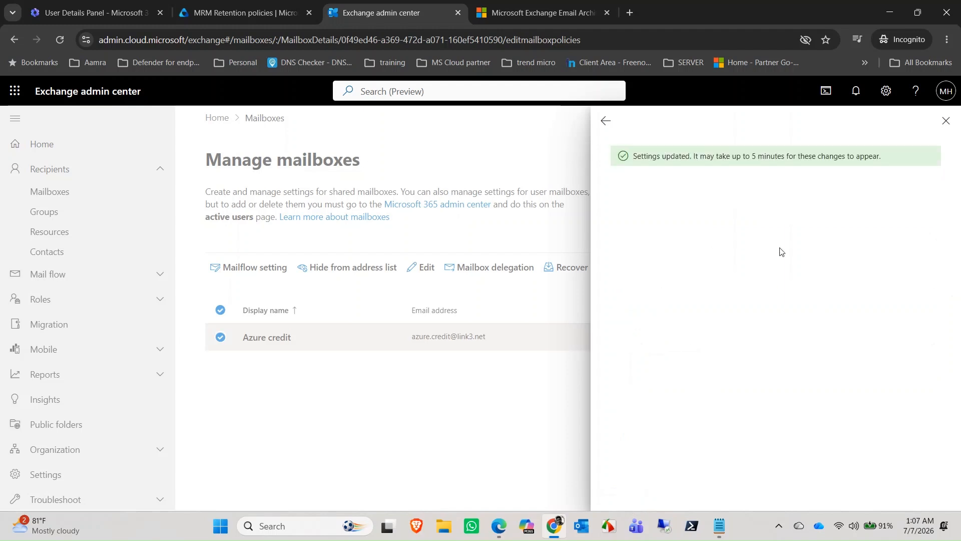
left_click(946, 121)
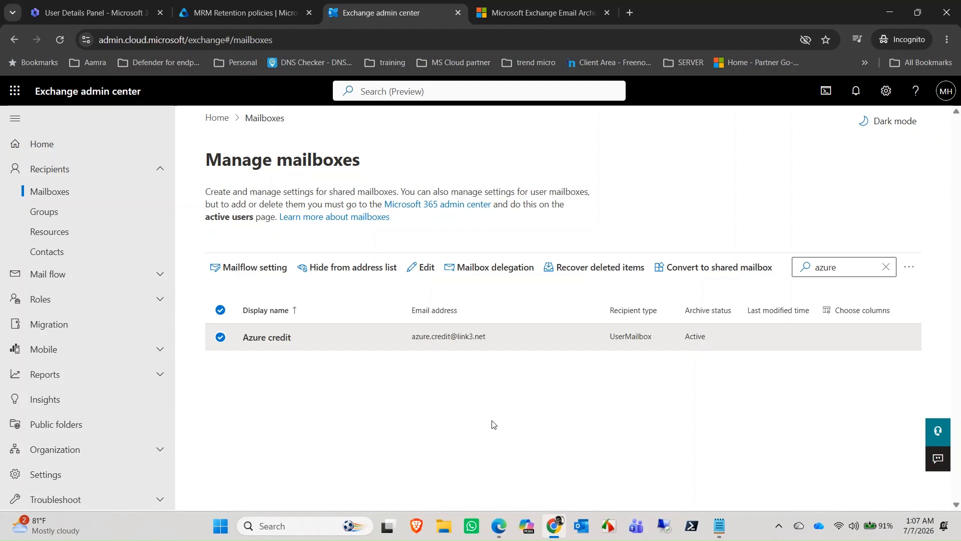
left_click(502, 528)
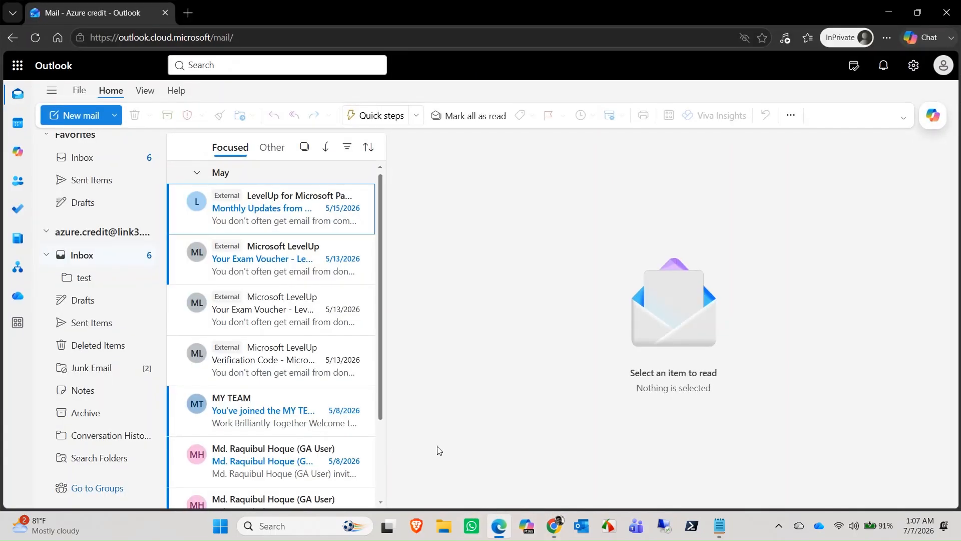
Step: Reload Outlook on the web to check the Azure credit folders, then minimize it
scroll(115, 415, "up", 1)
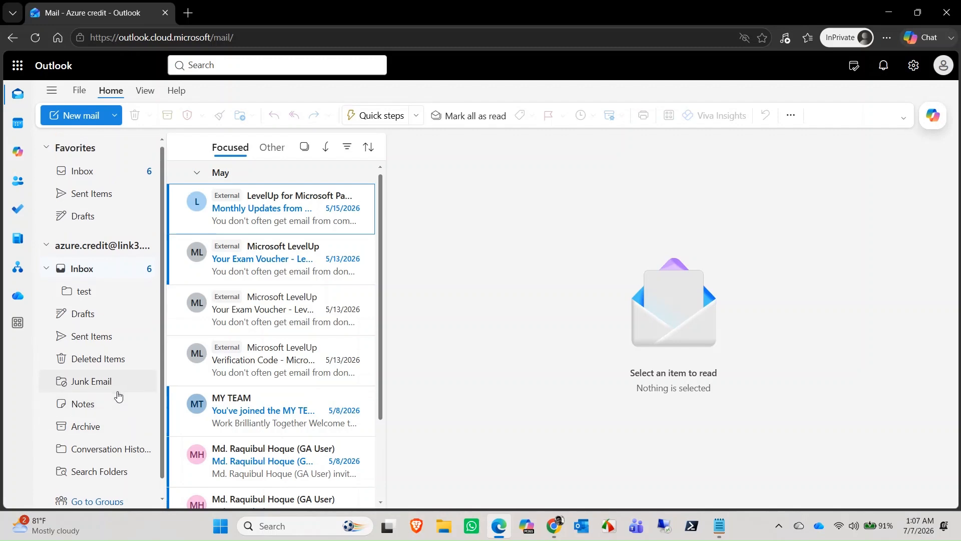
left_click(35, 44)
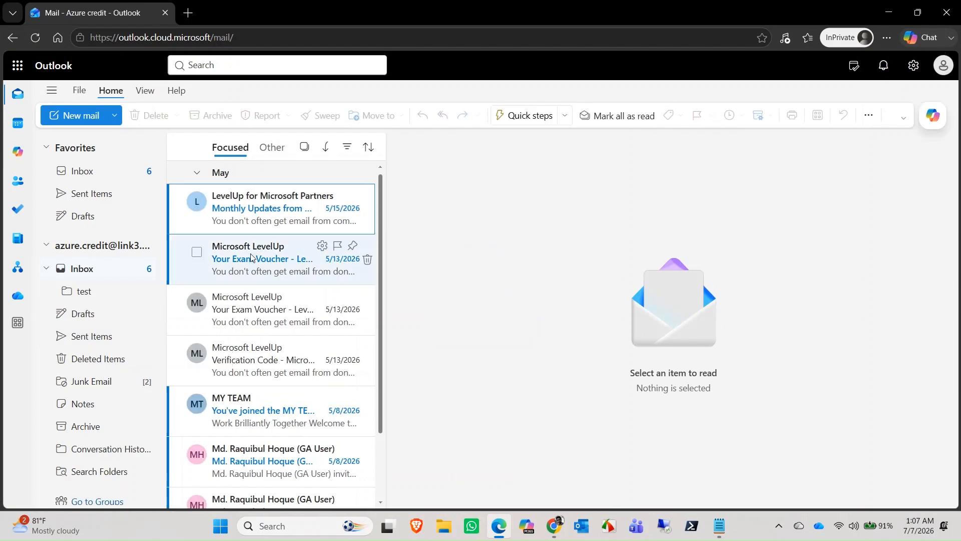
scroll(120, 343, "down", 1)
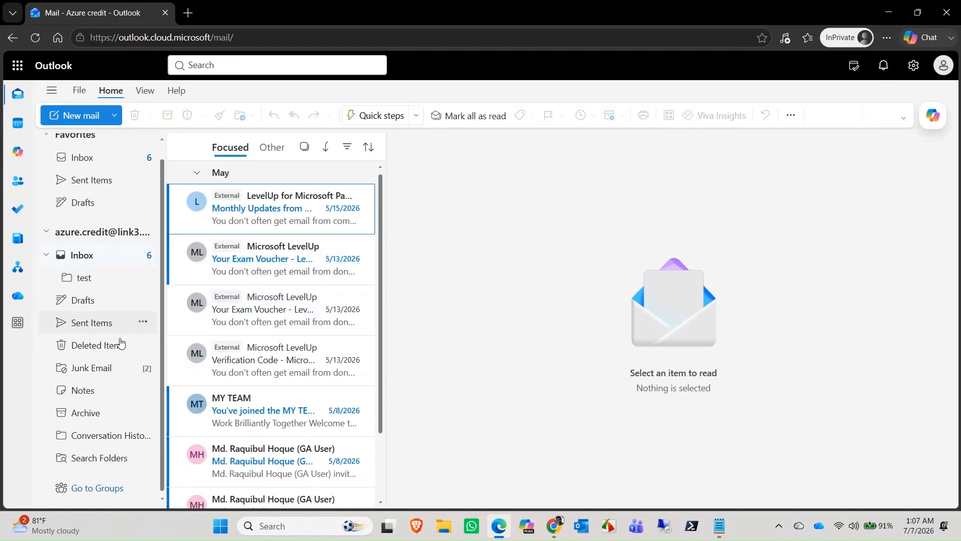
left_click(883, 11)
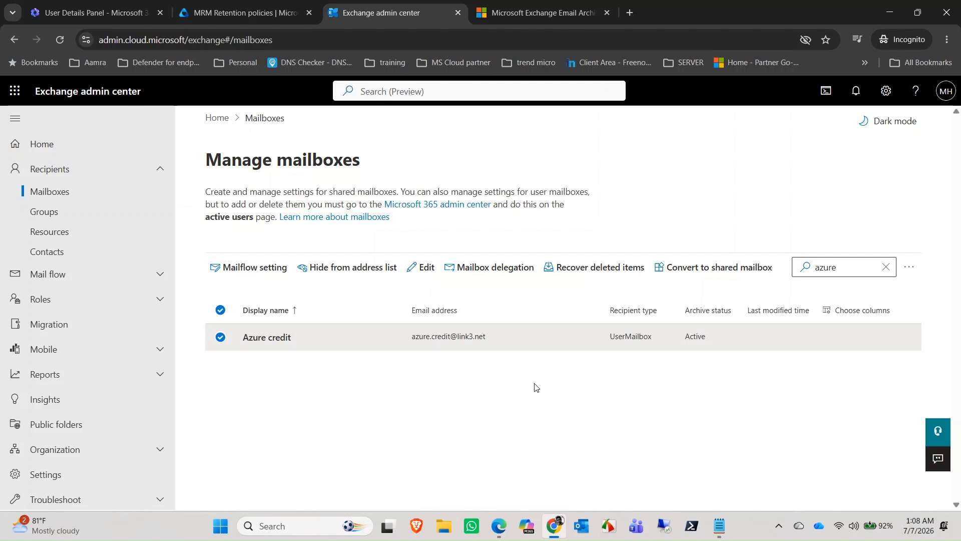
left_click(721, 524)
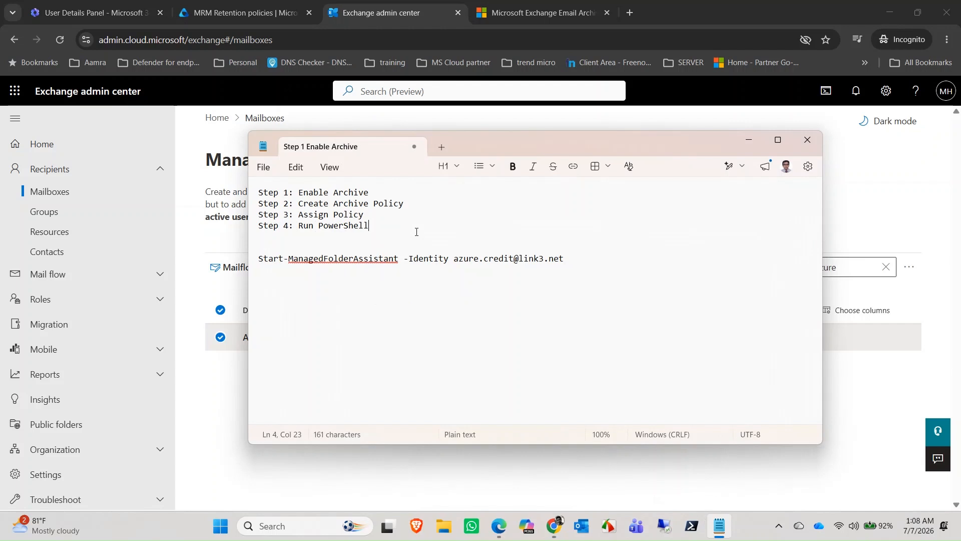
left_click(749, 139)
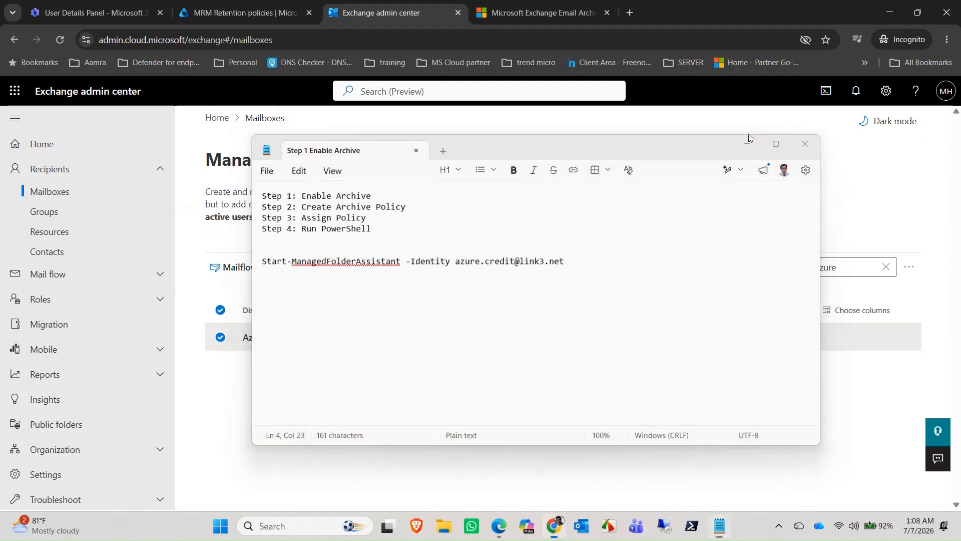
left_click(691, 526)
Step: Launch PowerShell 7 as administrator and run Connect-ExchangeOnline
right_click(691, 527)
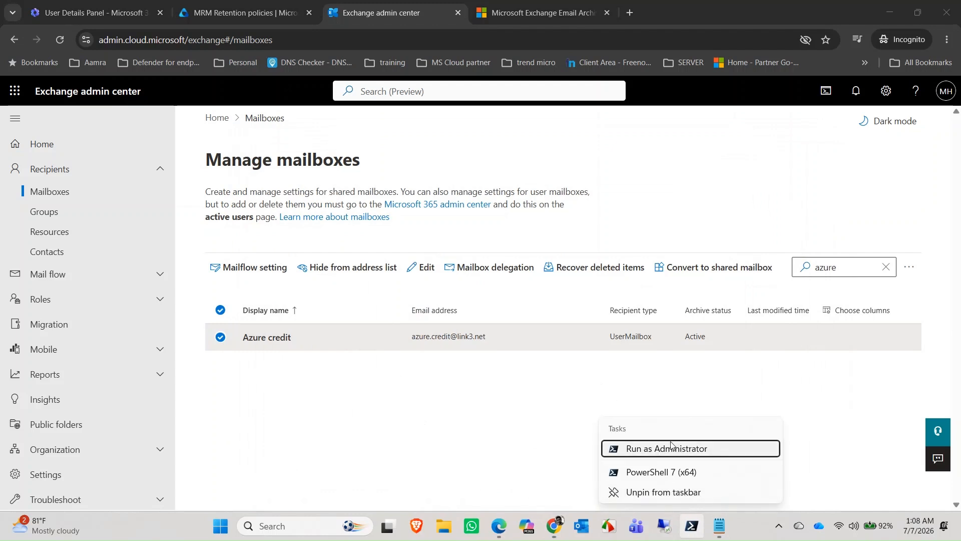
left_click(597, 384)
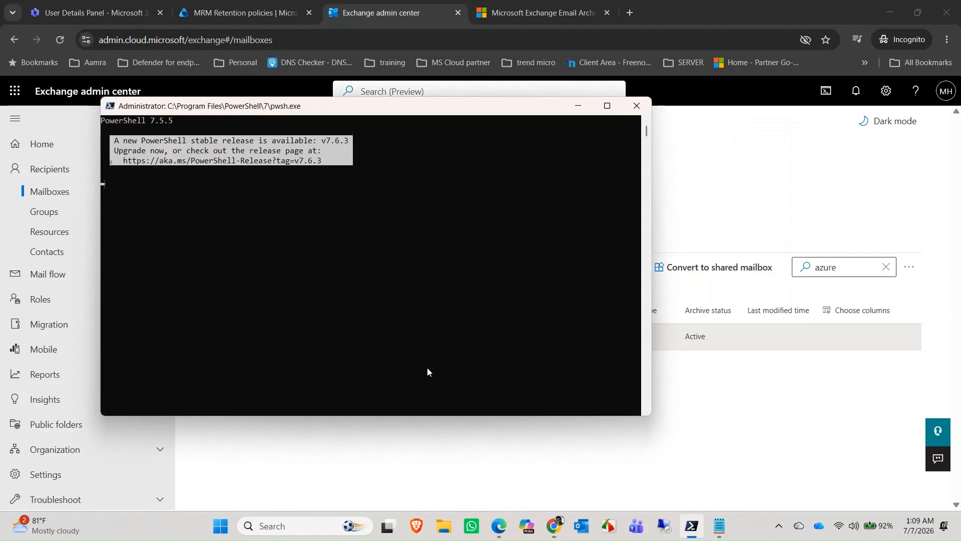
type(".\\connect.dll")
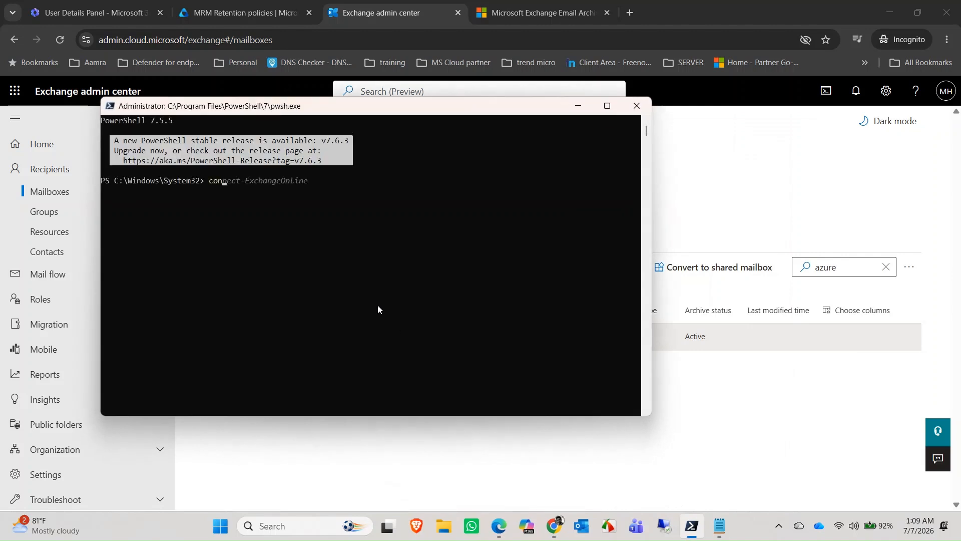
key("Up")
key("Up")
key("Up")
key("BackSpace")
key("BackSpace")
key("BackSpace")
key("BackSpace")
key("Right")
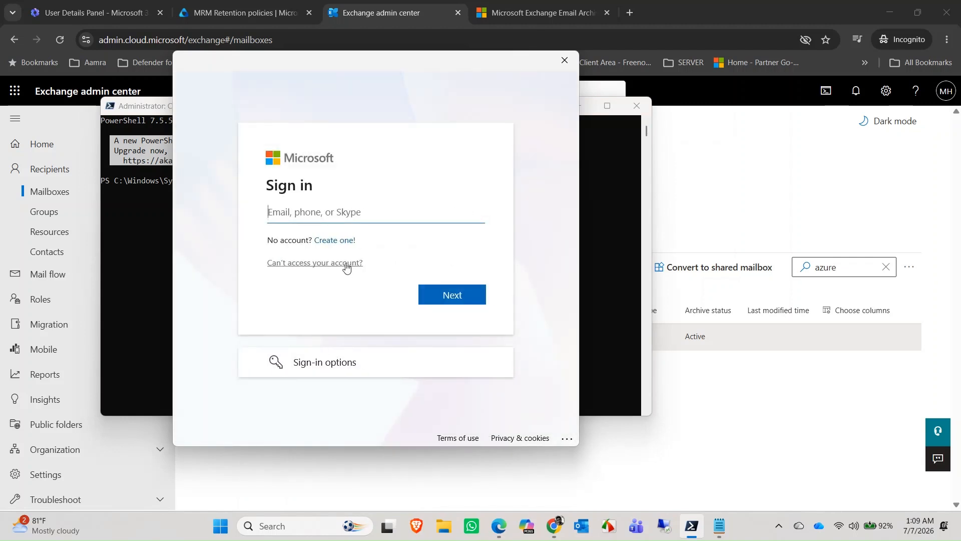
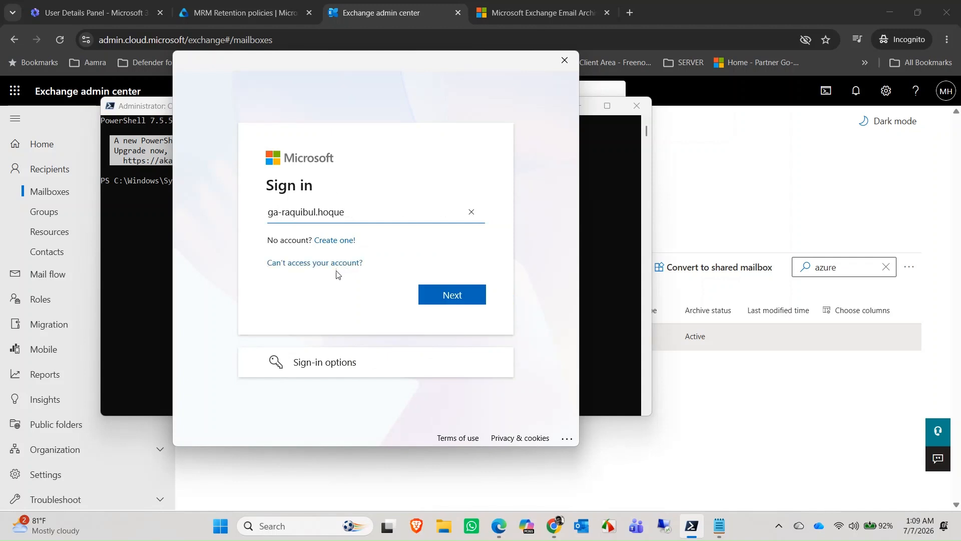
Step: Sign in with the admin account name and password, limiting sign-in to this app
key("Return")
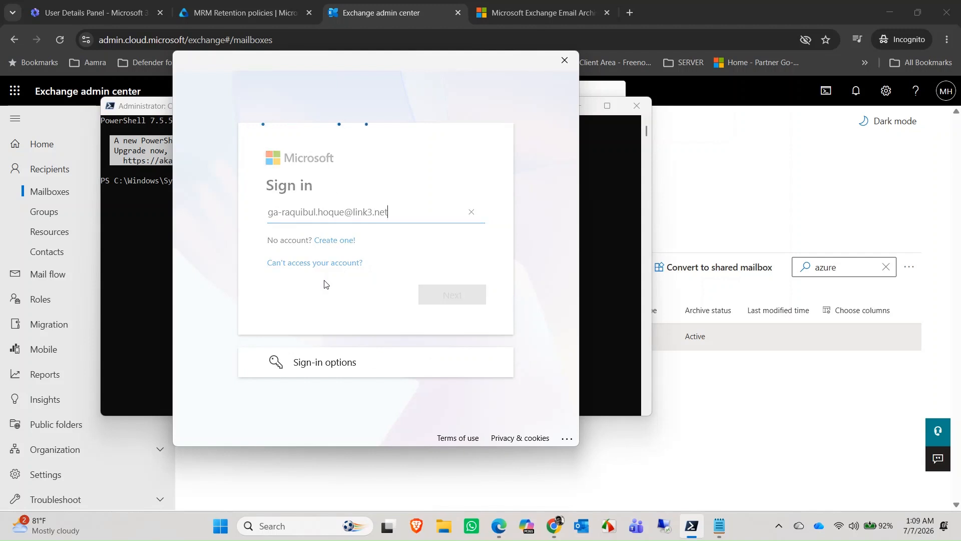
type("•")
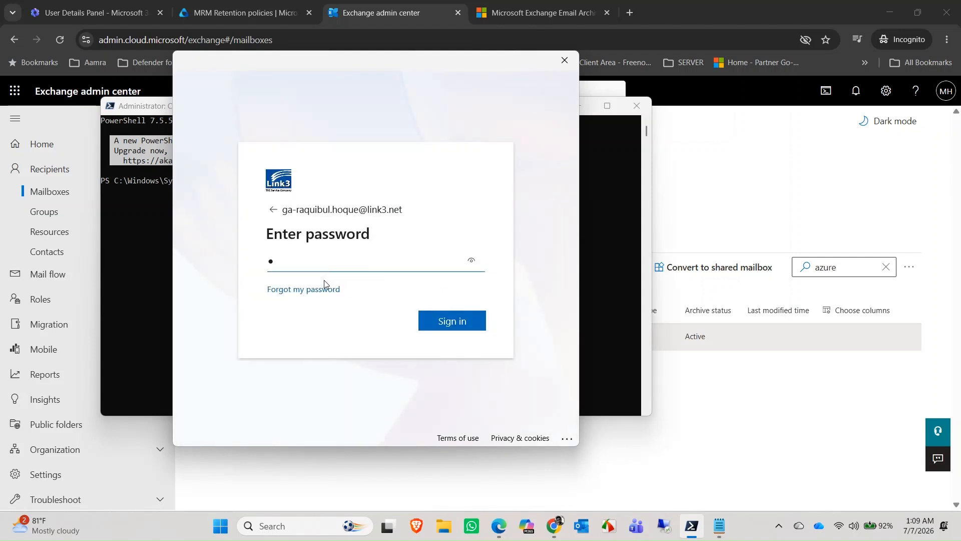
type("••••••••")
key("Return")
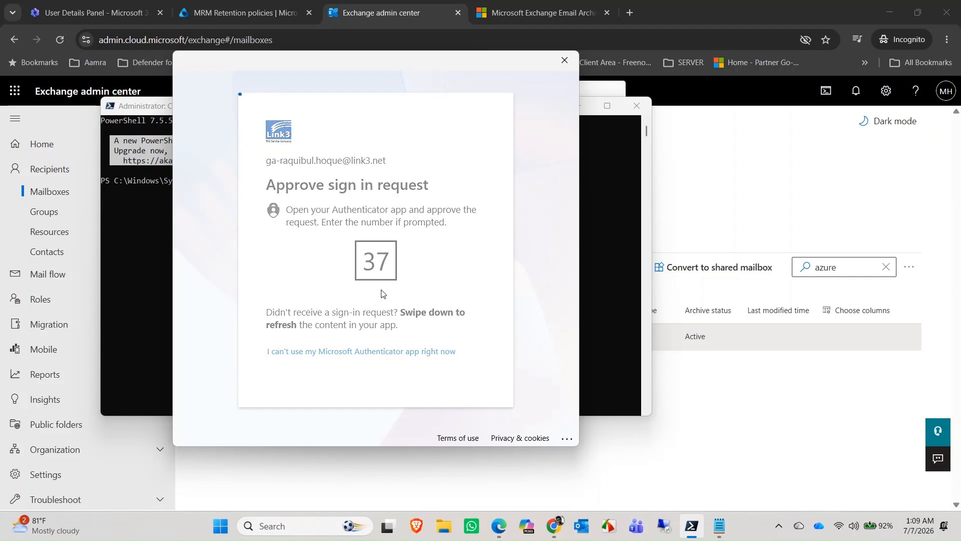
left_click(445, 360)
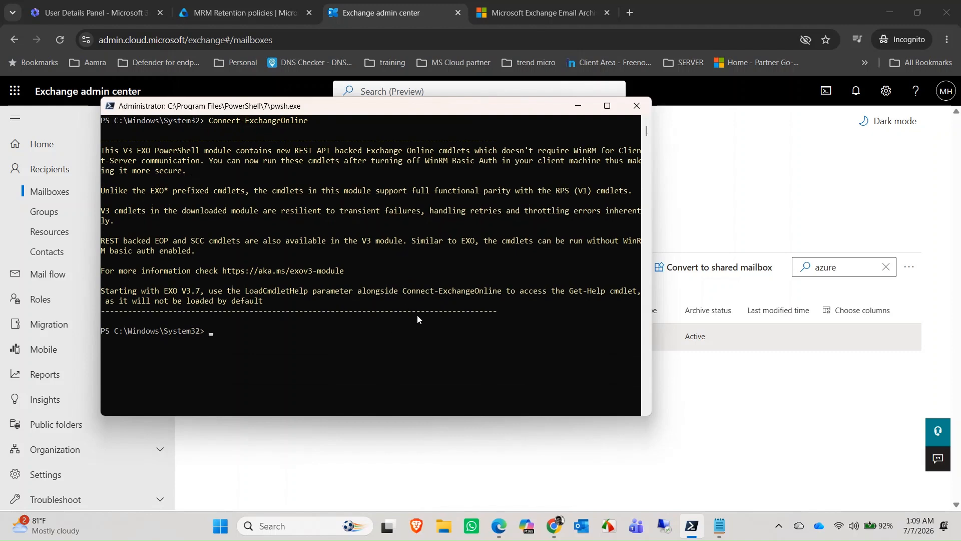
Step: Select and copy the full Start-ManagedFolderAssistant command line from the Notepad notes
left_click(719, 525)
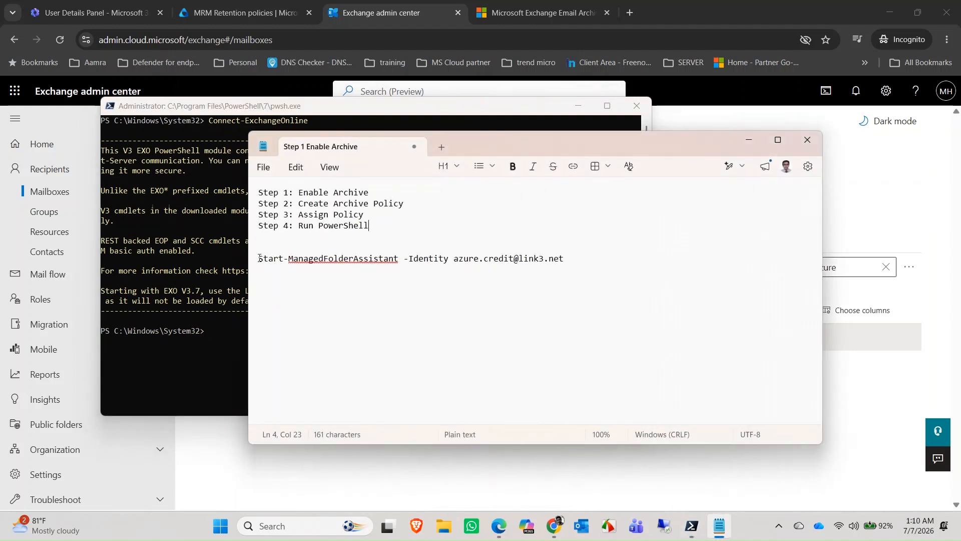
left_click_drag(256, 258, 566, 258)
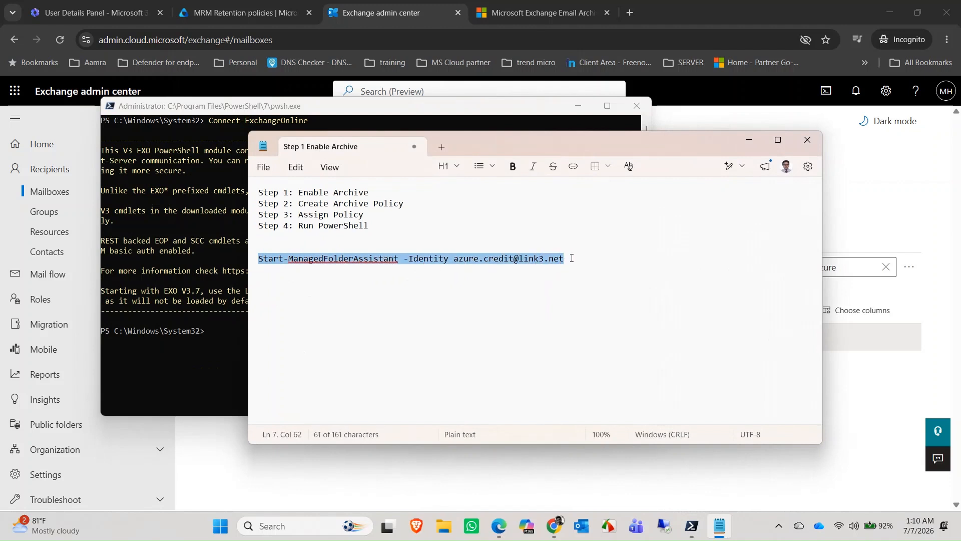
left_click(571, 258)
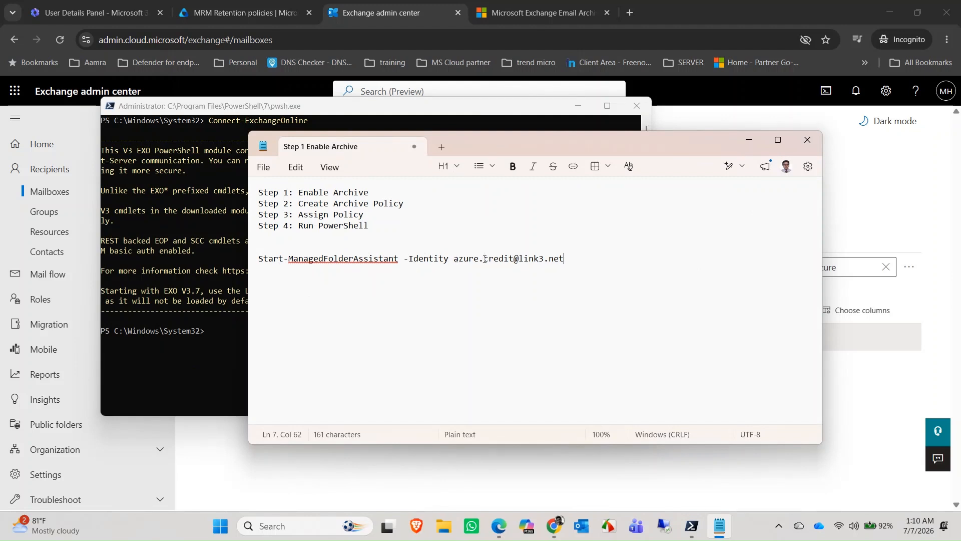
left_click_drag(258, 259, 567, 258)
key("ctrl+c")
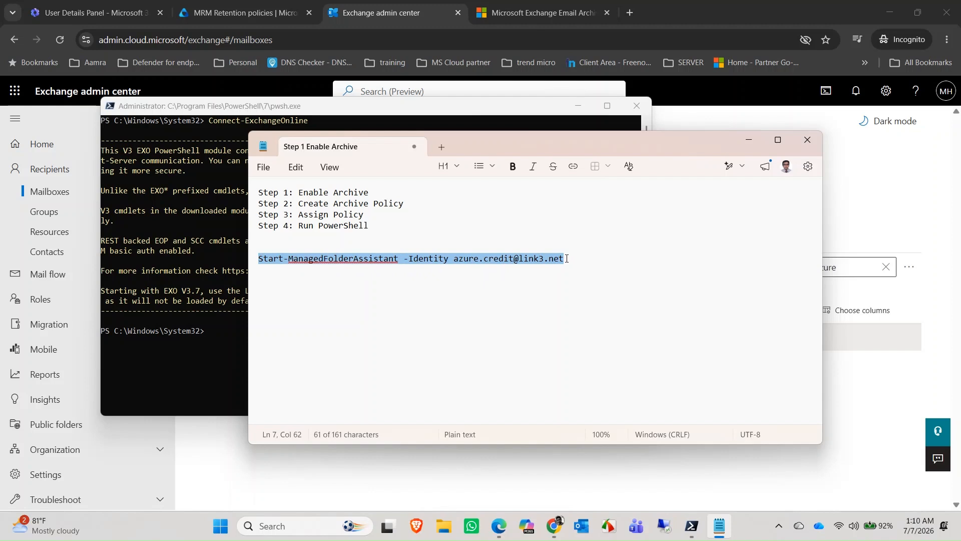
left_click(749, 140)
Step: Paste and run Start-ManagedFolderAssistant for the Azure credit mailbox five times, then minimize PowerShell
right_click(299, 323)
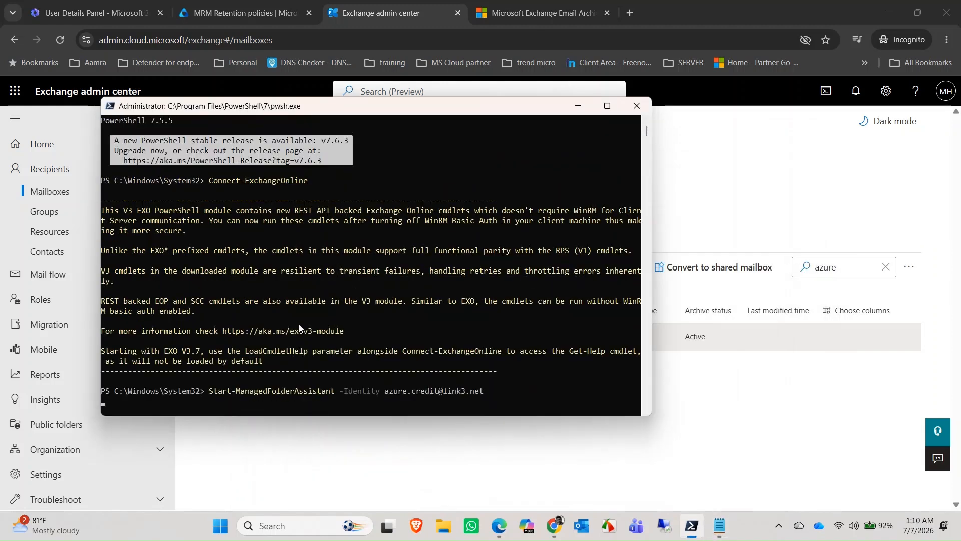
key("Return")
right_click(299, 328)
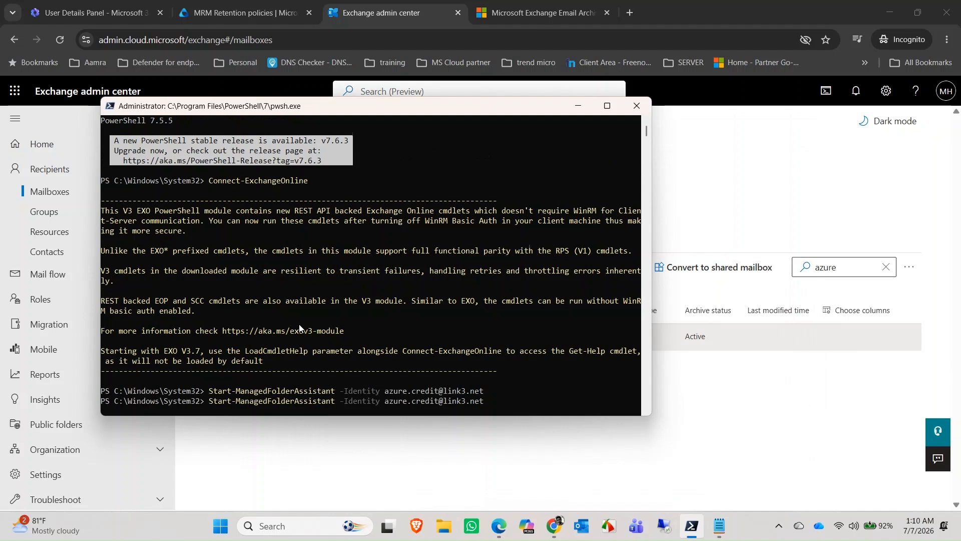
key("Return")
right_click(299, 328)
key("Return")
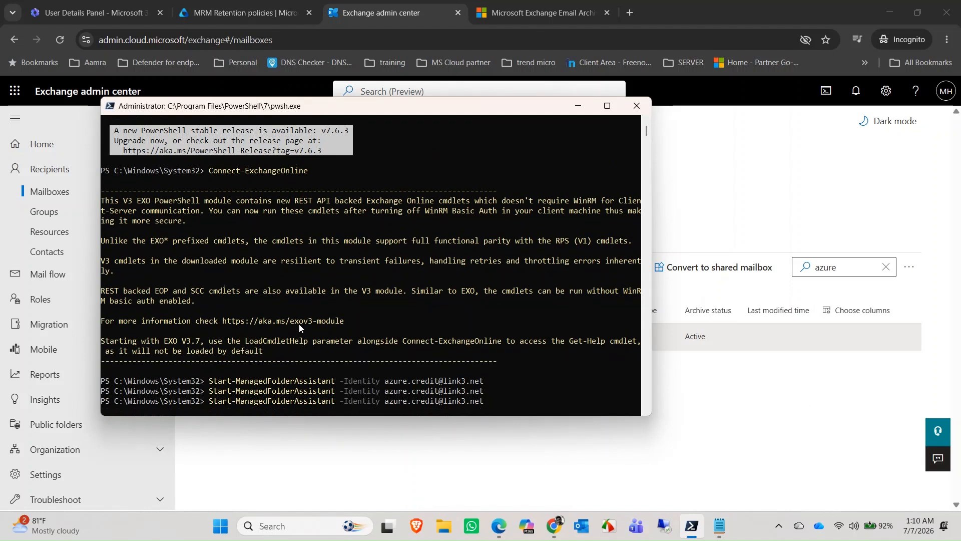
right_click(299, 323)
key("Return")
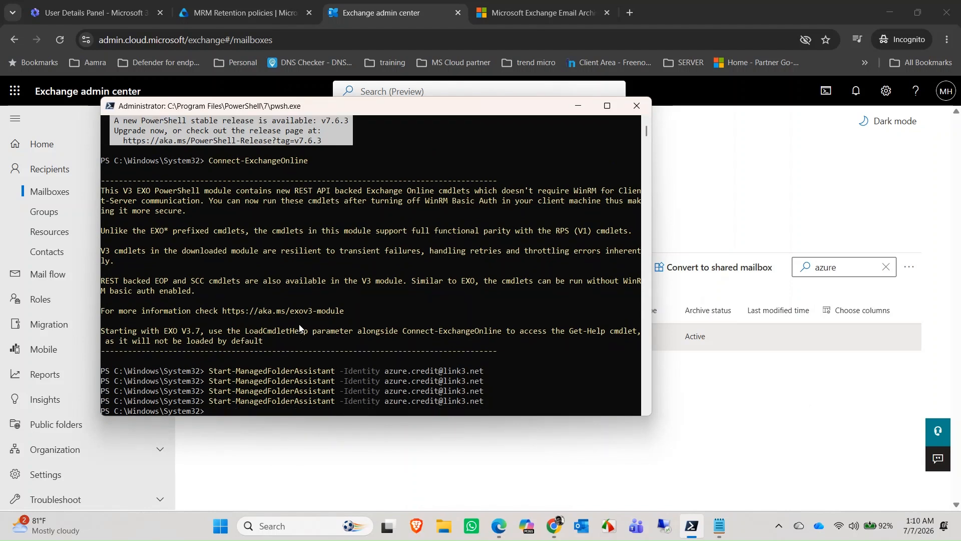
right_click(299, 325)
key("Return")
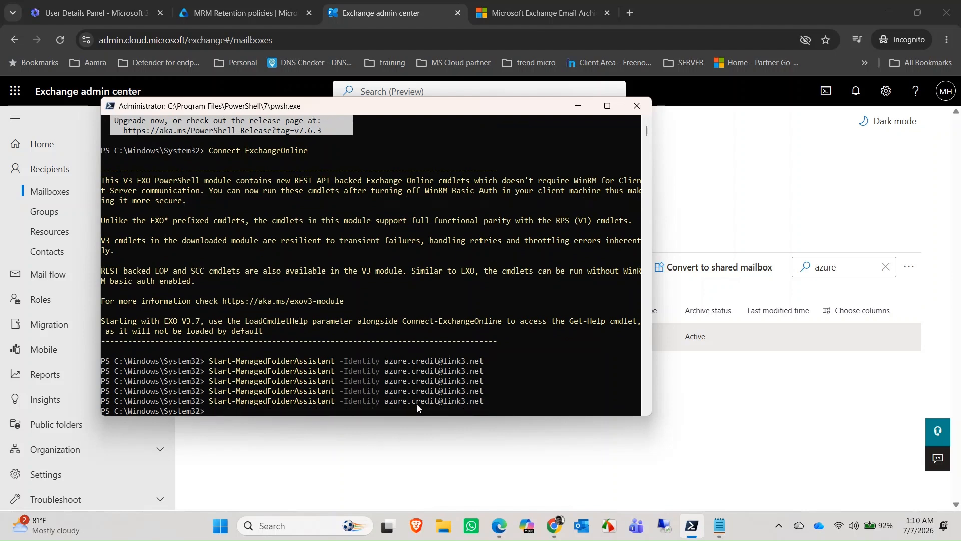
left_click(578, 107)
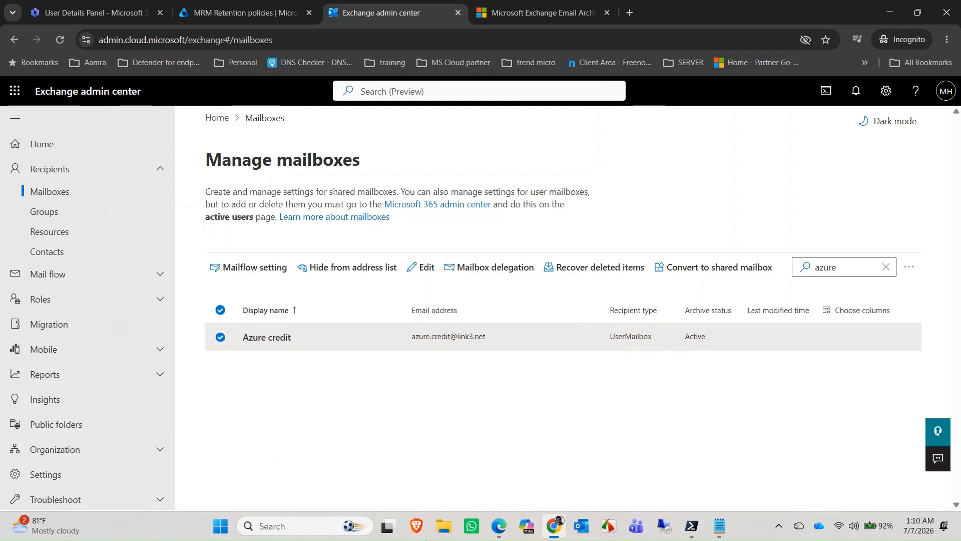
Step: Reload Outlook on the web for the Azure credit mailbox and glance at its account details
left_click(499, 526)
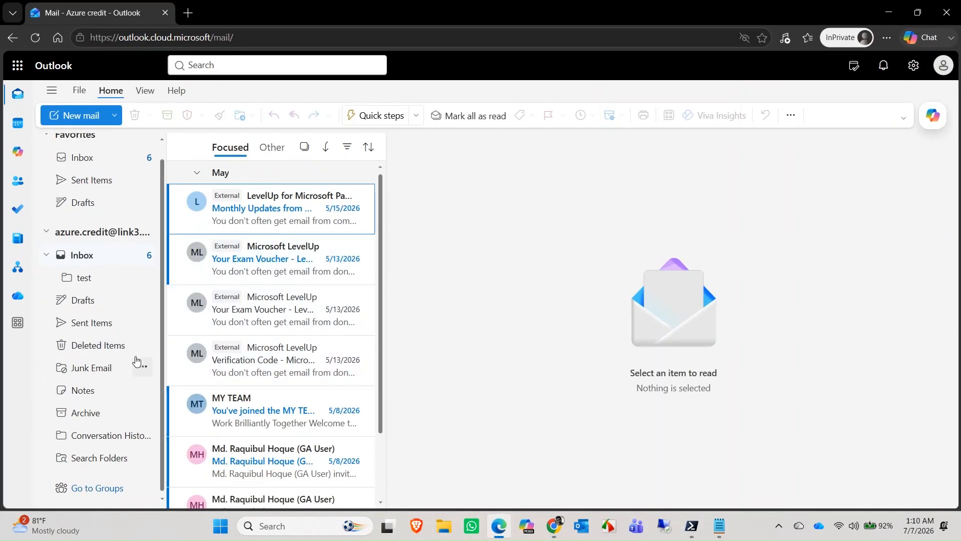
scroll(140, 360, "up", 1)
left_click(35, 39)
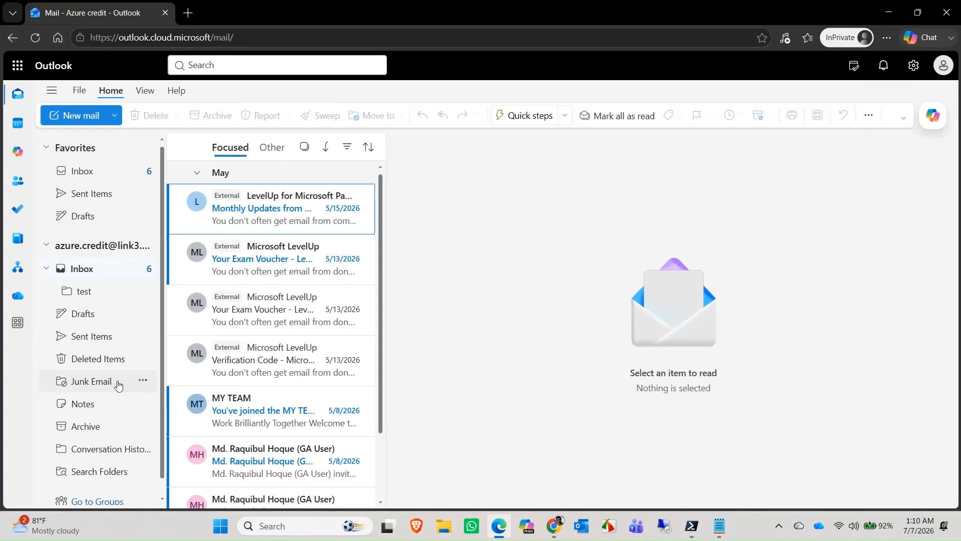
scroll(121, 383, "down", 1)
scroll(118, 391, "up", 1)
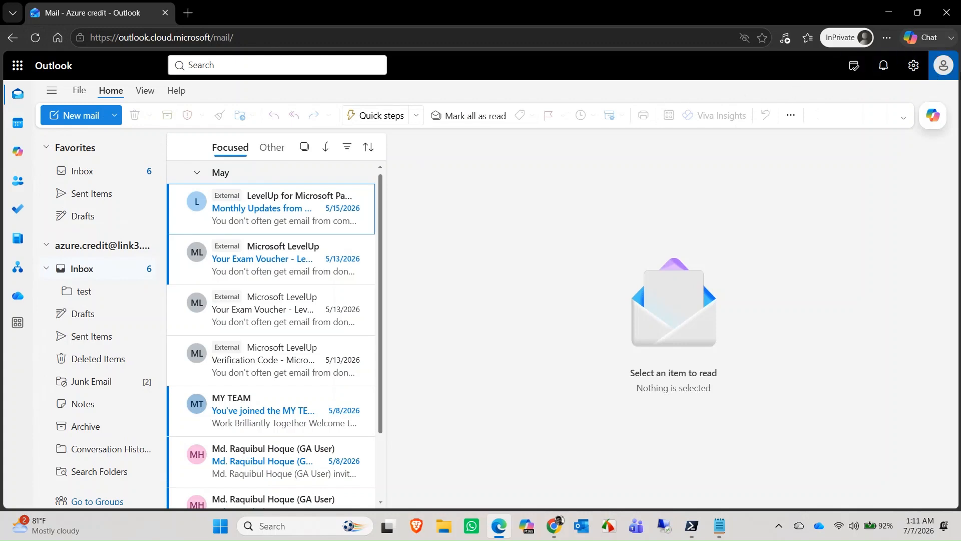
left_click(943, 66)
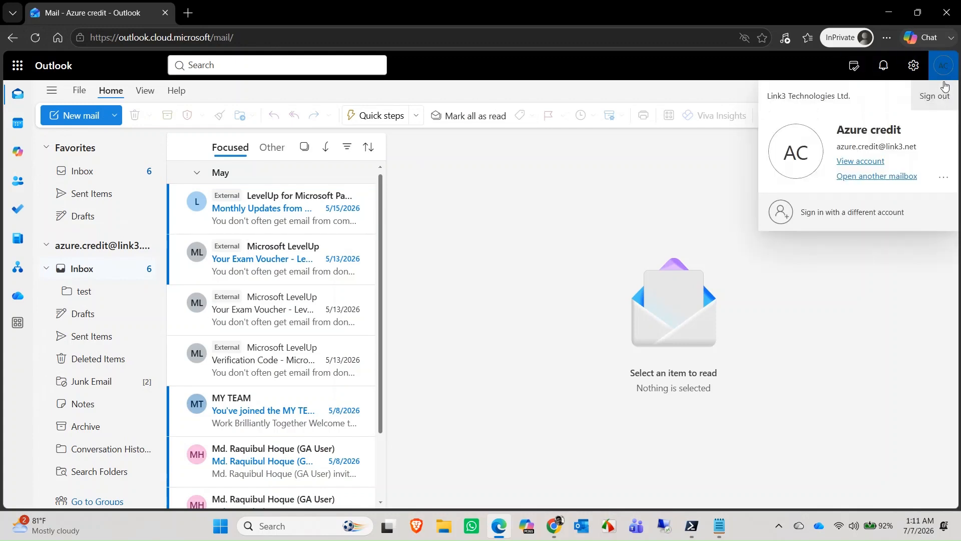
key("Escape")
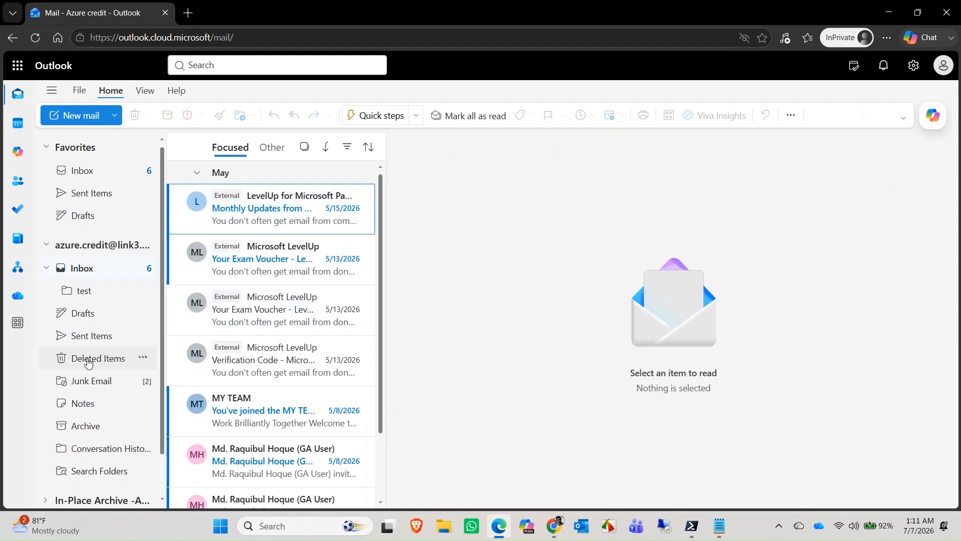
Step: Expand In-Place Archive in the folder pane and review its Archive and Deleted Items subfolders
scroll(100, 358, "down", 2)
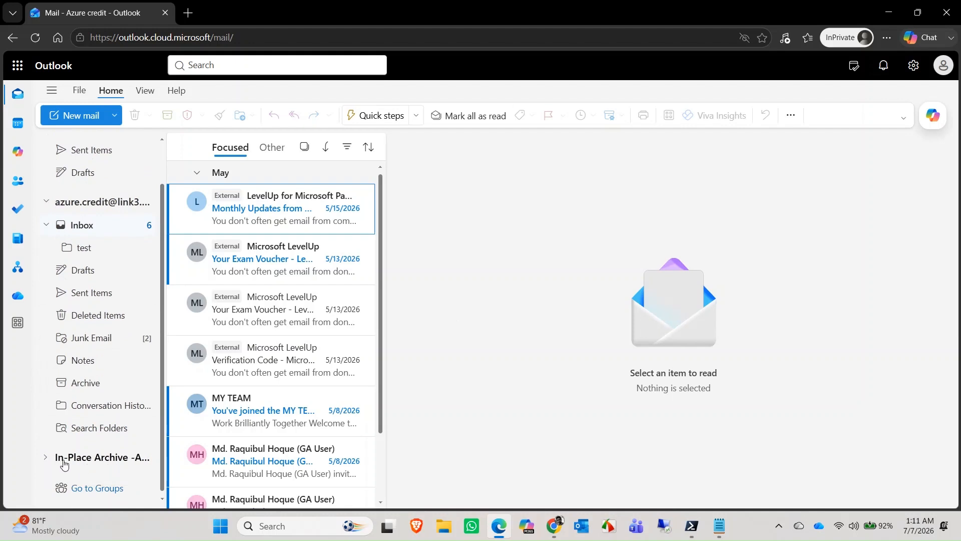
left_click(43, 461)
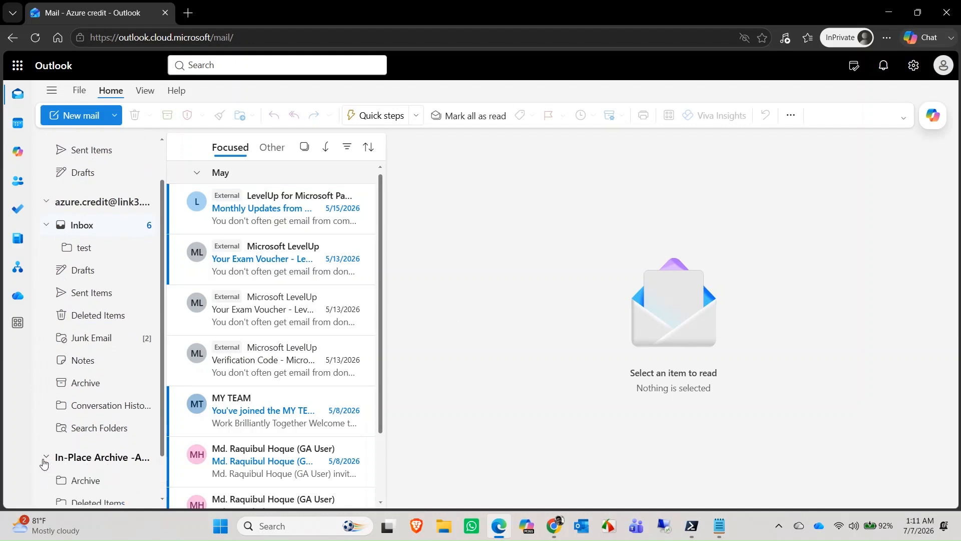
scroll(75, 420, "down", 1)
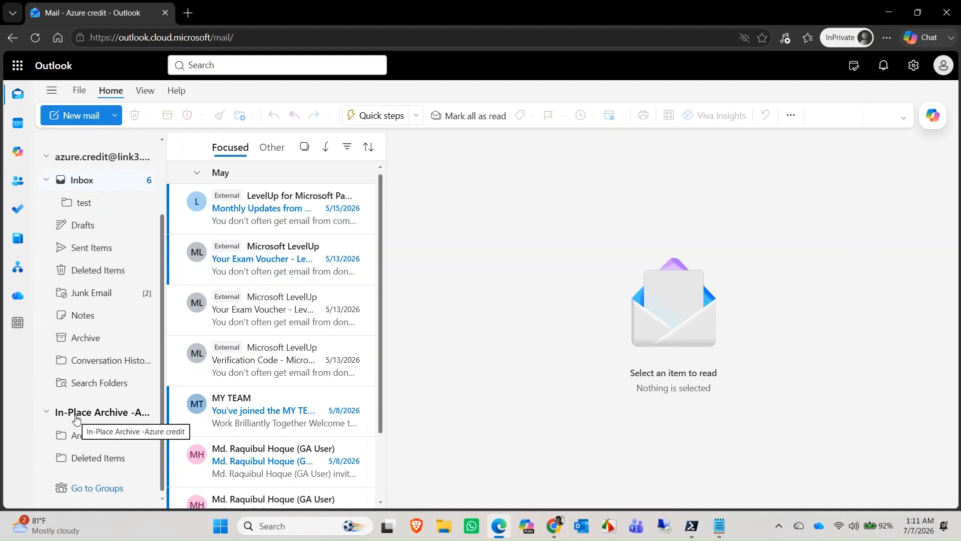
scroll(62, 417, "up", 2)
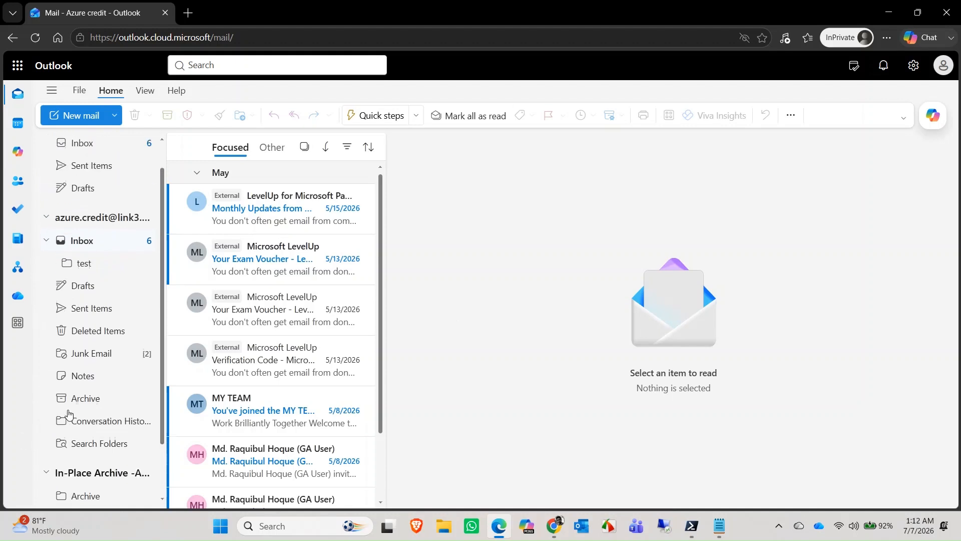
scroll(135, 408, "down", 2)
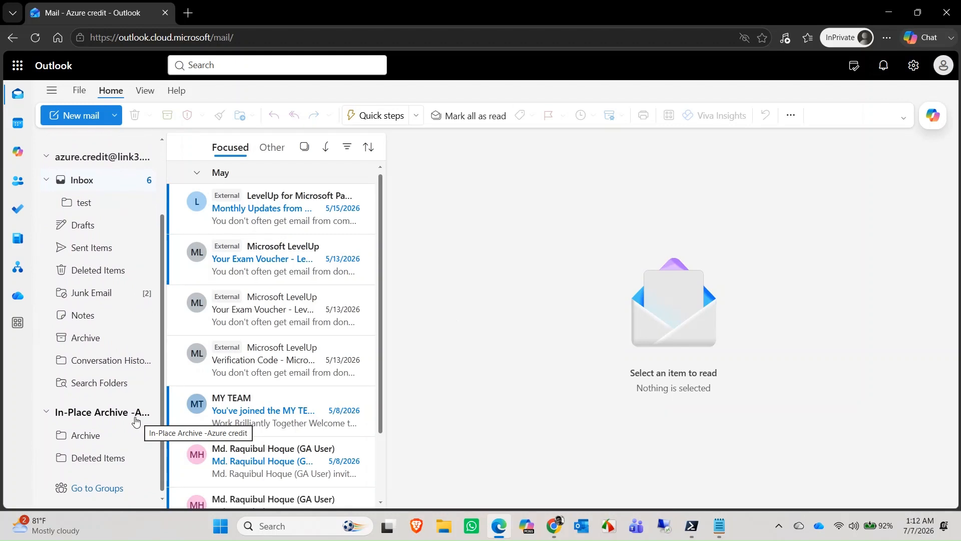
scroll(281, 360, "down", 3)
scroll(281, 345, "up", 3)
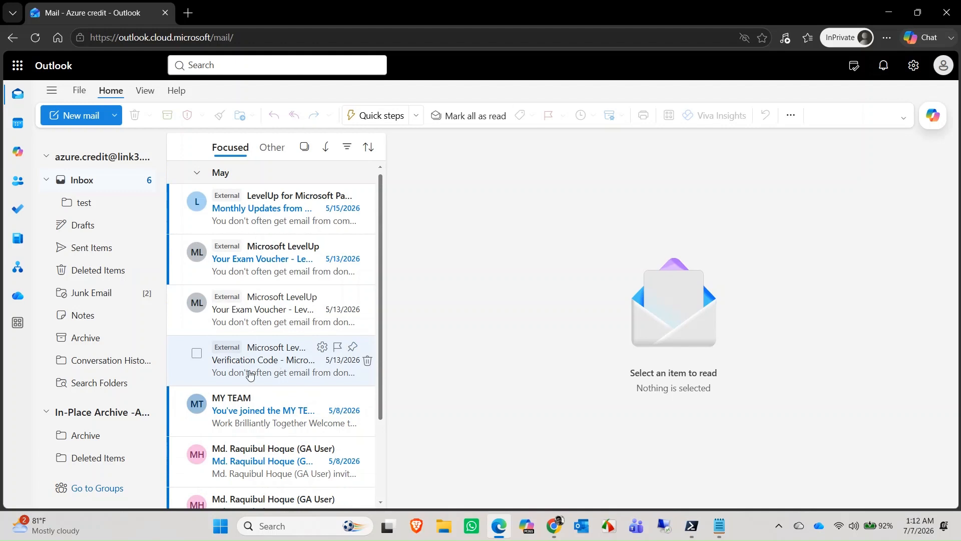
scroll(75, 330, "up", 2)
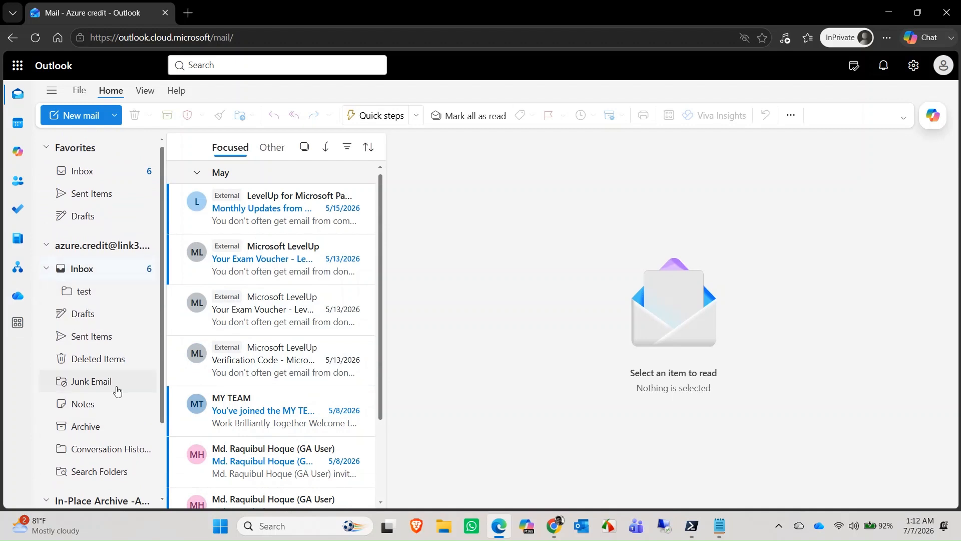
scroll(117, 351, "down", 1)
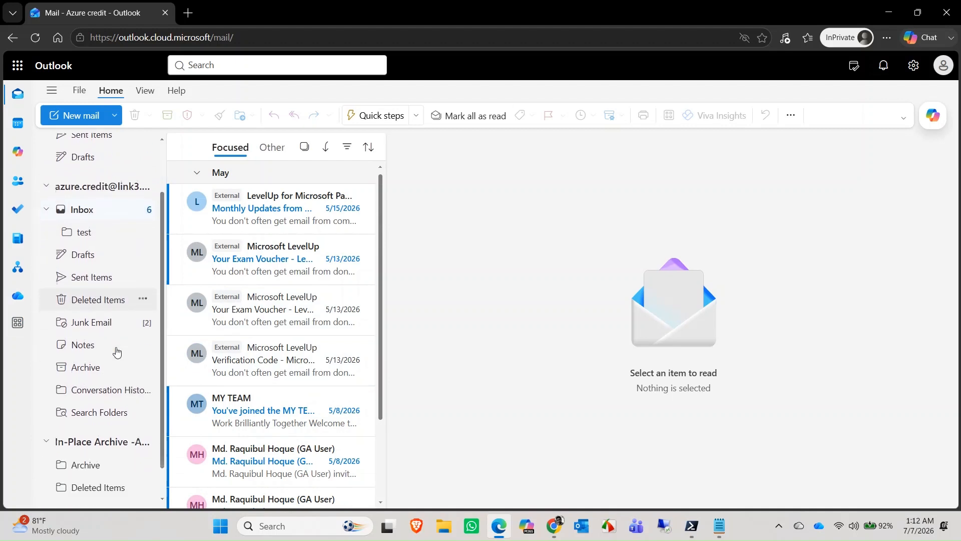
scroll(117, 351, "down", 1)
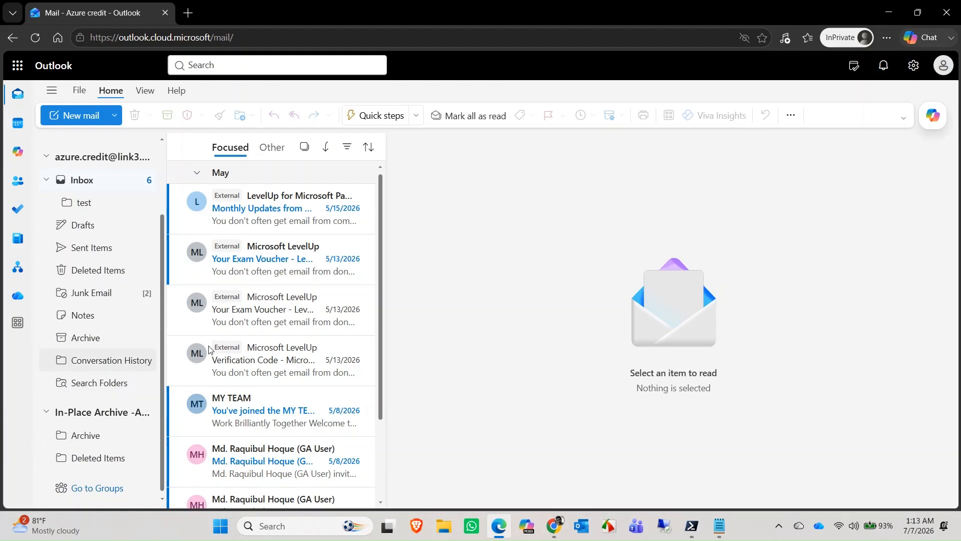
Step: Minimize Notepad and the Outlook window to bring Exchange admin center's Mailboxes list forward
left_click(719, 516)
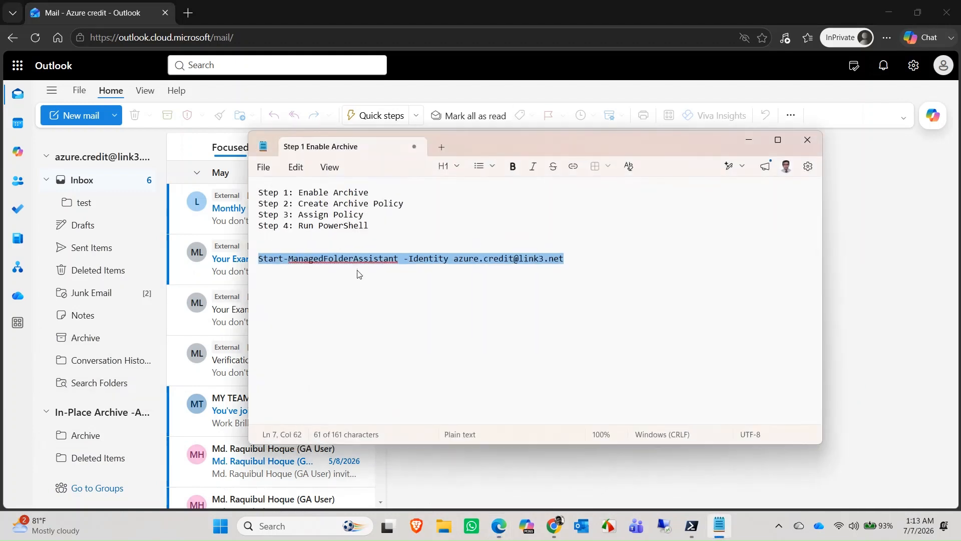
left_click(749, 141)
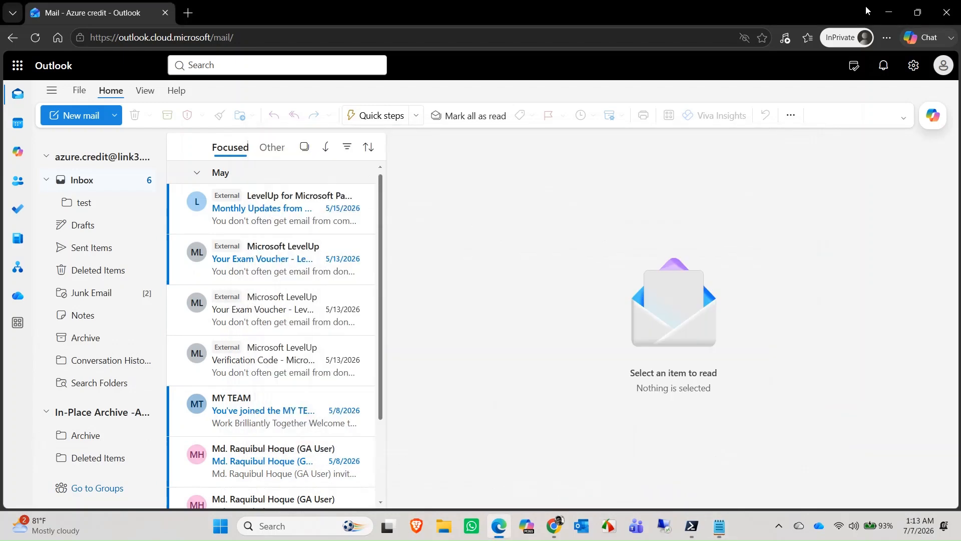
left_click(886, 5)
left_click(886, 5)
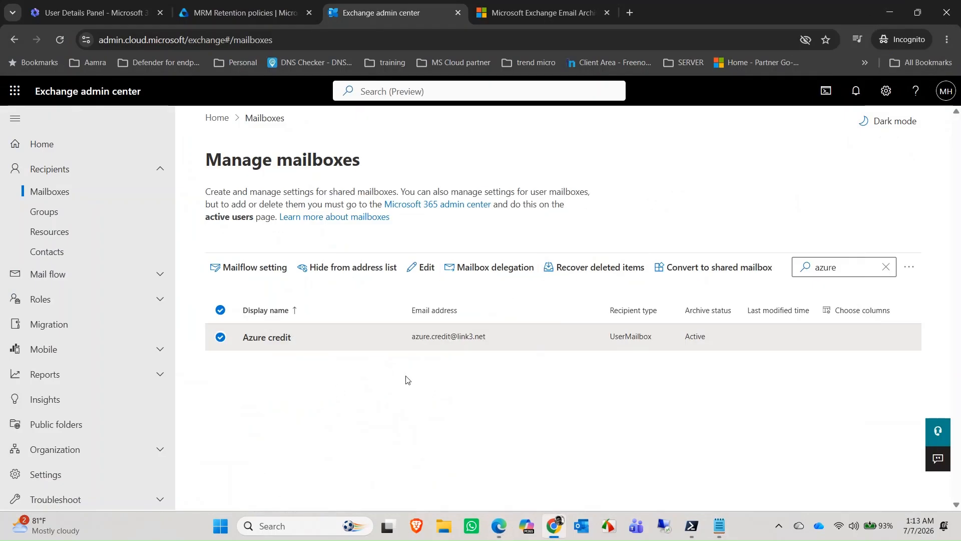